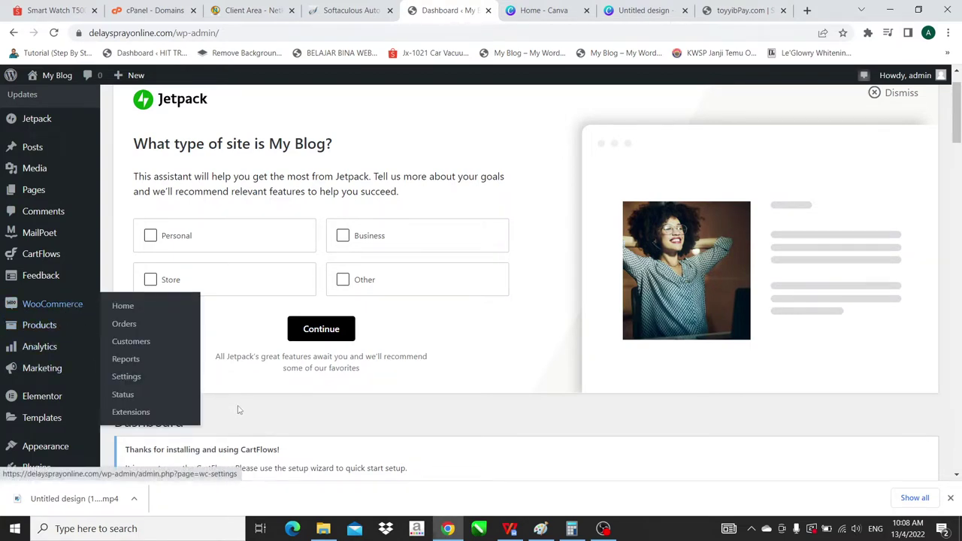
Search the plugin directory for "Toyyibpay", and install and activate the toyyibPay for WooCommerce plugin
{"action": "scroll", "coordinate": [237, 408], "scroll_direction": "down", "scroll_amount": 4}
{"action": "scroll", "coordinate": [238, 410], "scroll_direction": "down", "scroll_amount": 3}
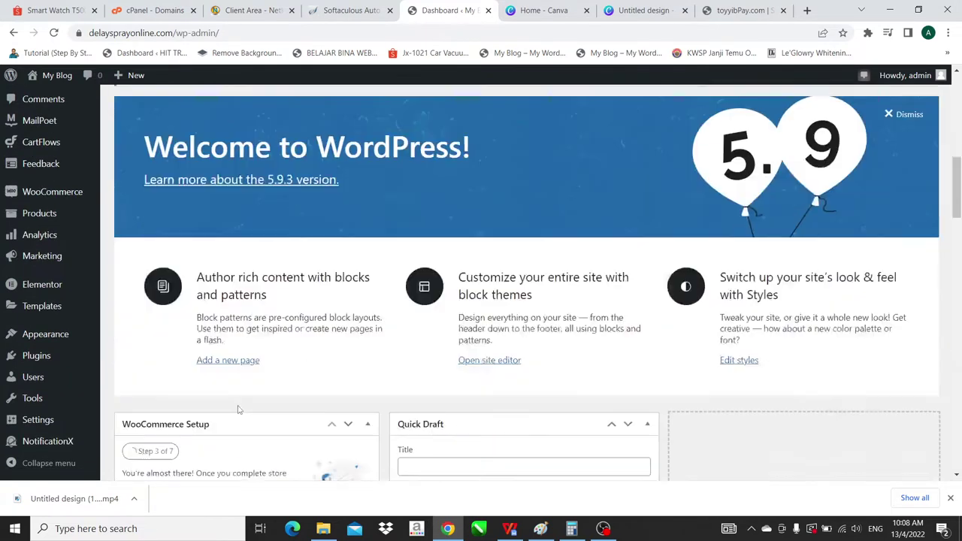
{"action": "mouse_move", "coordinate": [58, 363]}
{"action": "left_click", "coordinate": [124, 384]}
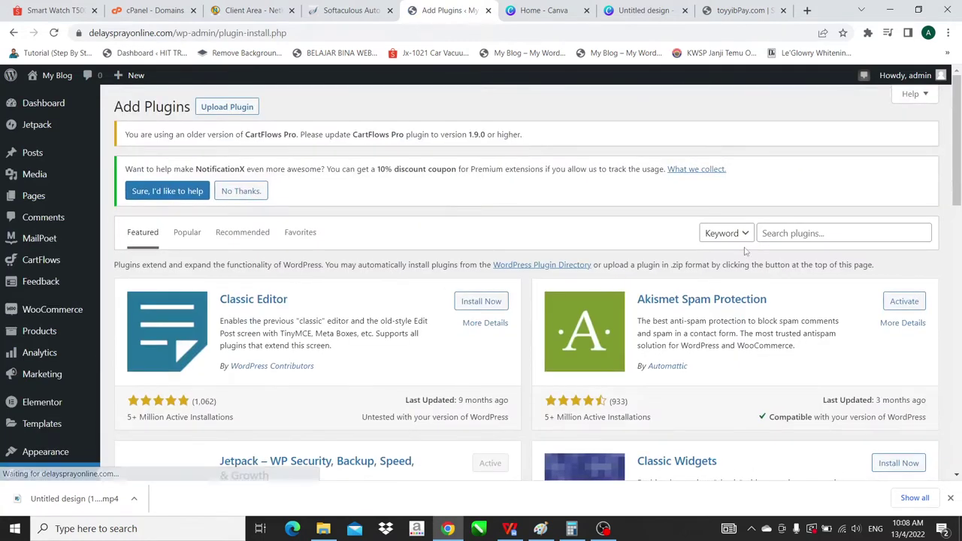
{"action": "left_click", "coordinate": [775, 234]}
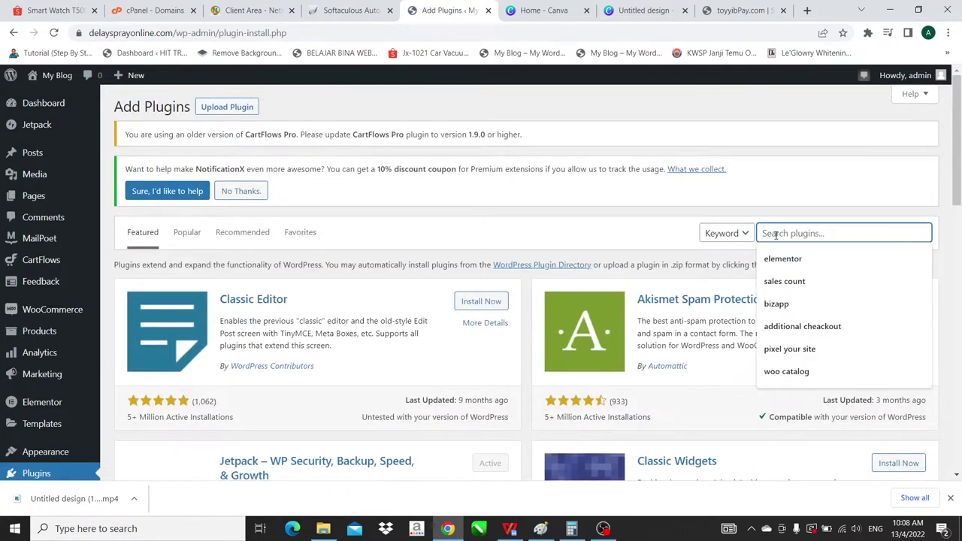
{"action": "type", "text": "Toyy"}
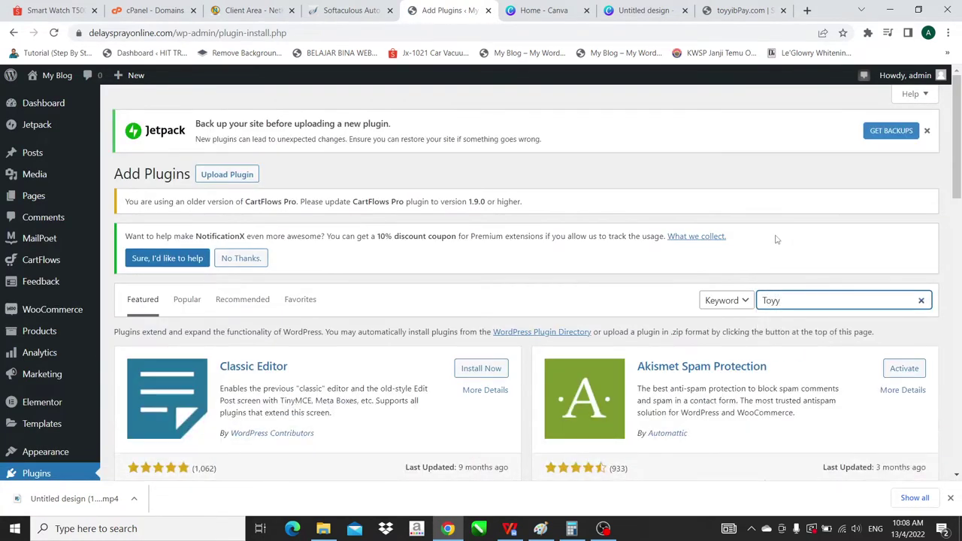
{"action": "type", "text": "ibpay"}
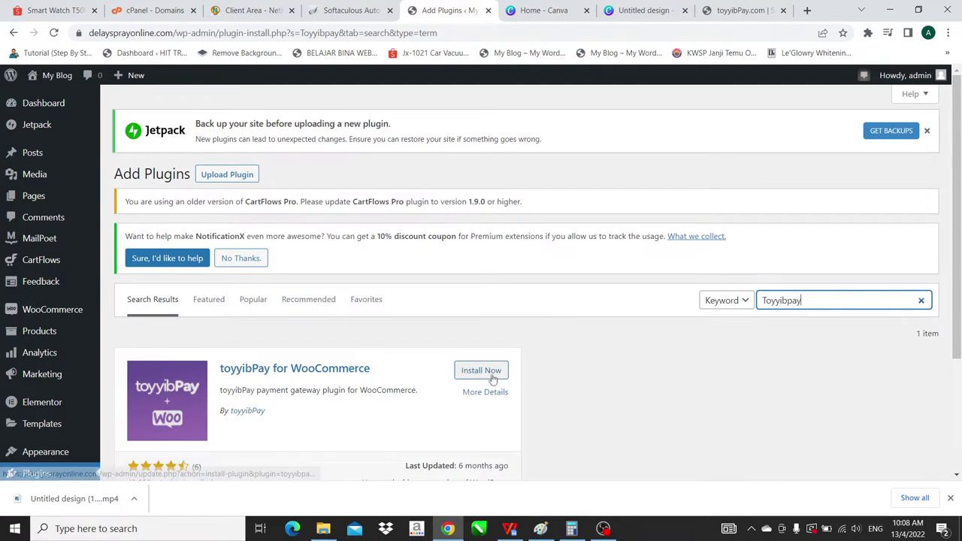
{"action": "left_click", "coordinate": [493, 378]}
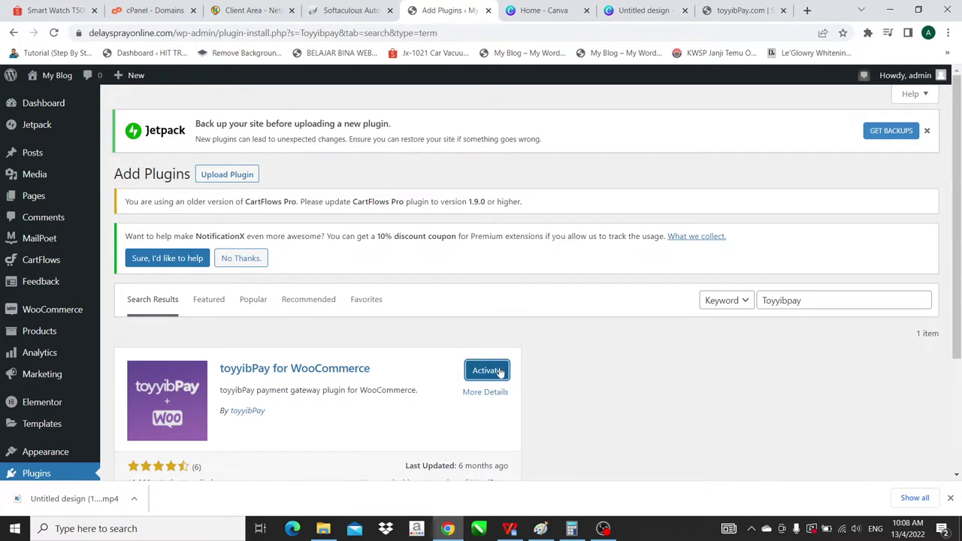
{"action": "left_click", "coordinate": [498, 370]}
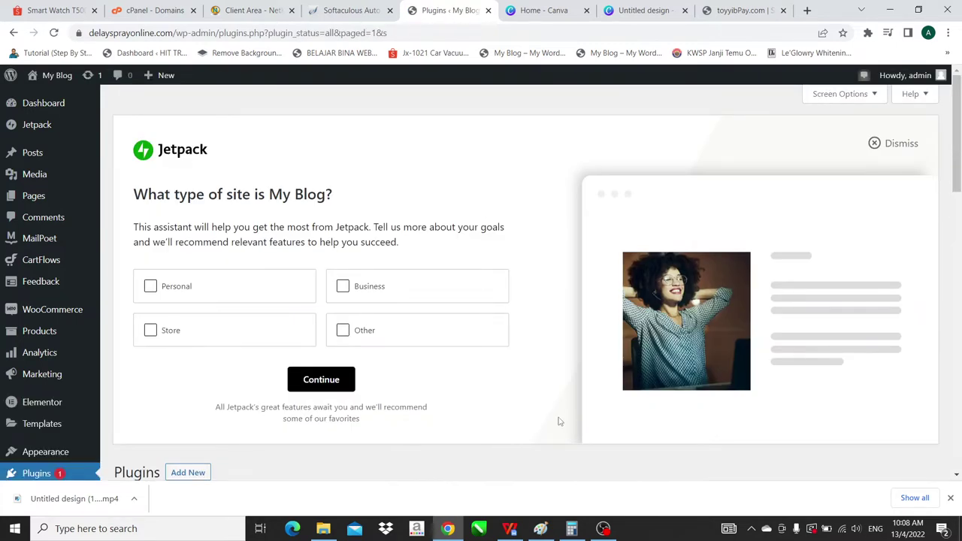
Search for new plugins with "smart cod", and install and activate the WooCommerce Smart COD plugin
{"action": "scroll", "coordinate": [558, 422], "scroll_direction": "down", "scroll_amount": 1}
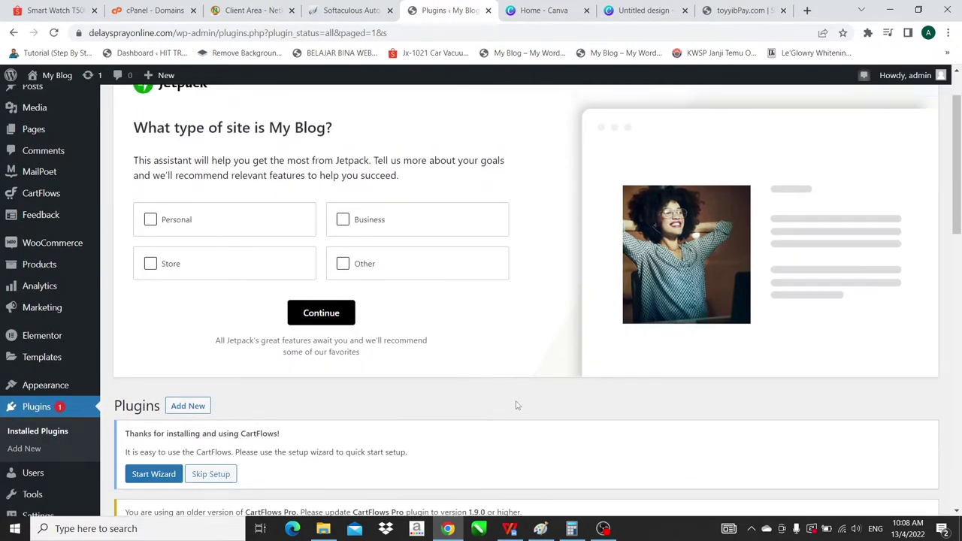
{"action": "scroll", "coordinate": [517, 406], "scroll_direction": "down", "scroll_amount": 4}
{"action": "scroll", "coordinate": [517, 406], "scroll_direction": "up", "scroll_amount": 3}
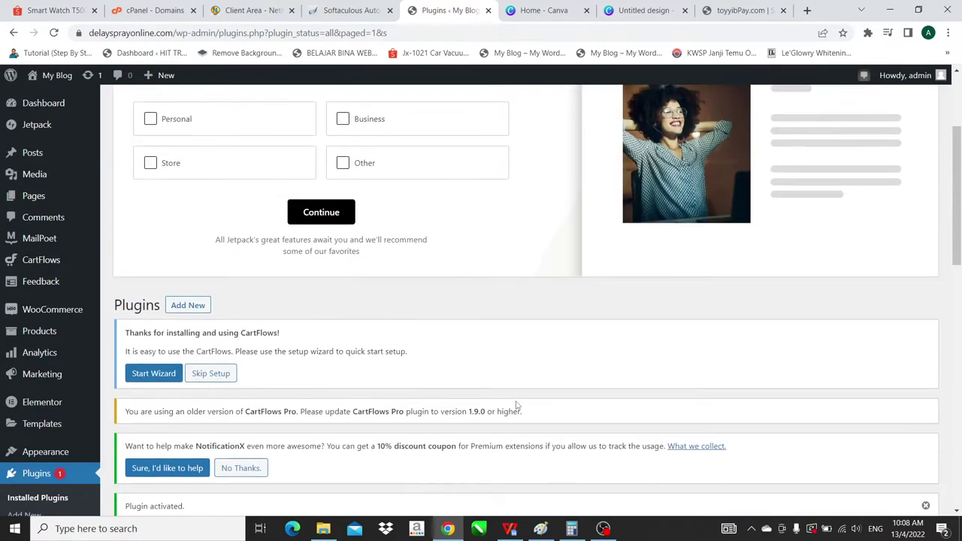
{"action": "scroll", "coordinate": [362, 396], "scroll_direction": "down", "scroll_amount": 1}
{"action": "left_click", "coordinate": [187, 256]}
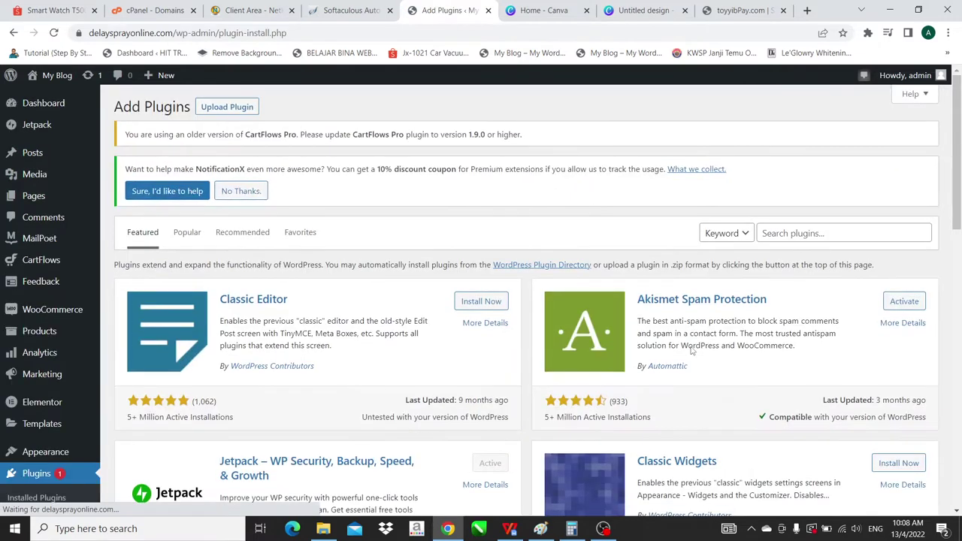
{"action": "left_click", "coordinate": [797, 234]}
{"action": "type", "text": "sm"}
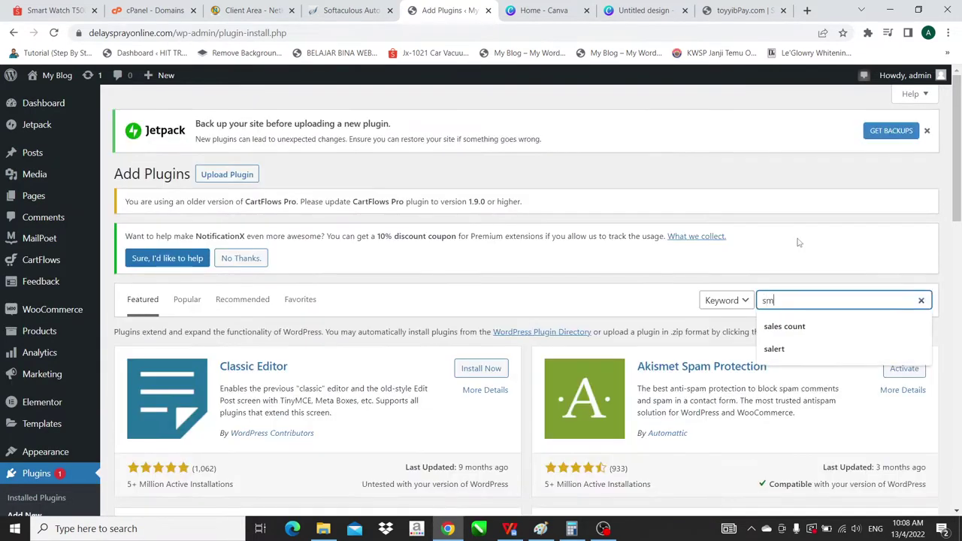
{"action": "type", "text": "art cod"}
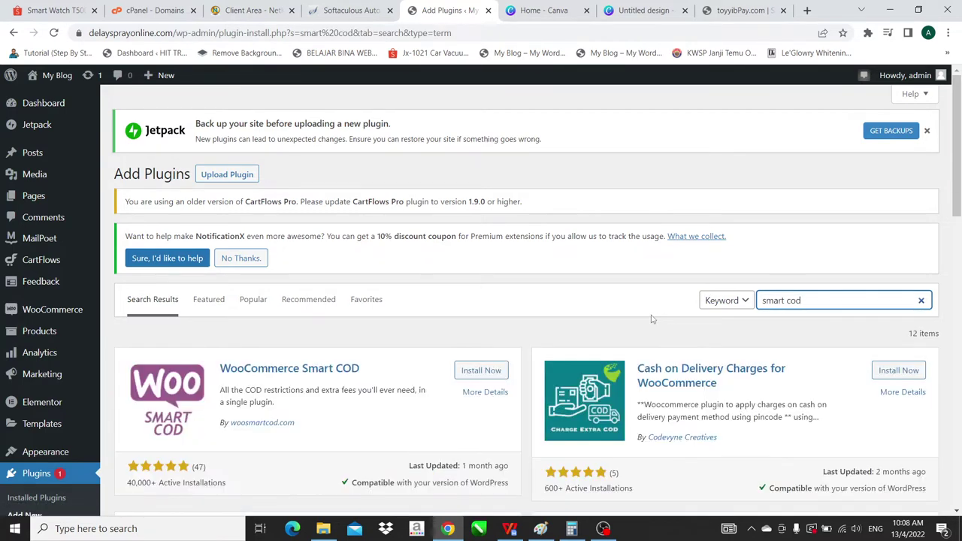
{"action": "left_click", "coordinate": [481, 370]}
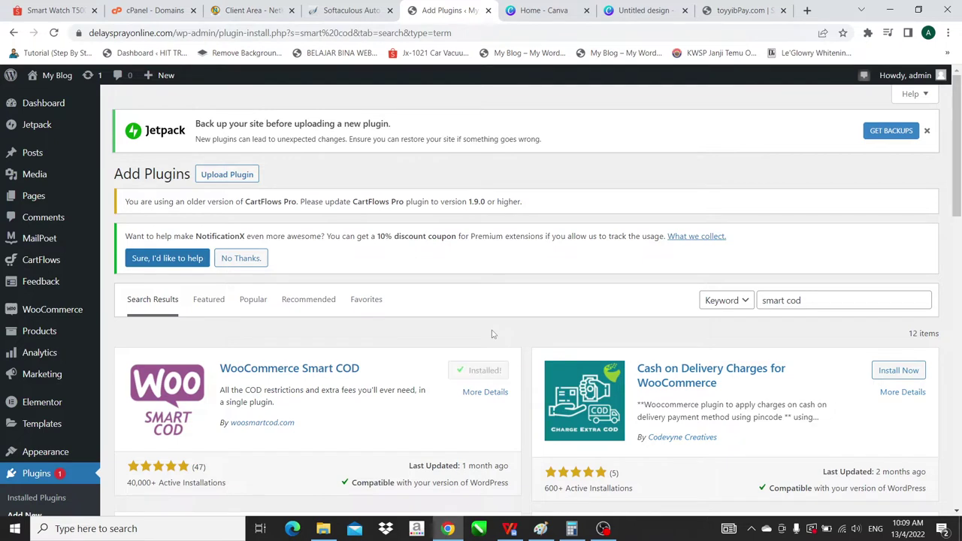
{"action": "left_click", "coordinate": [484, 371]}
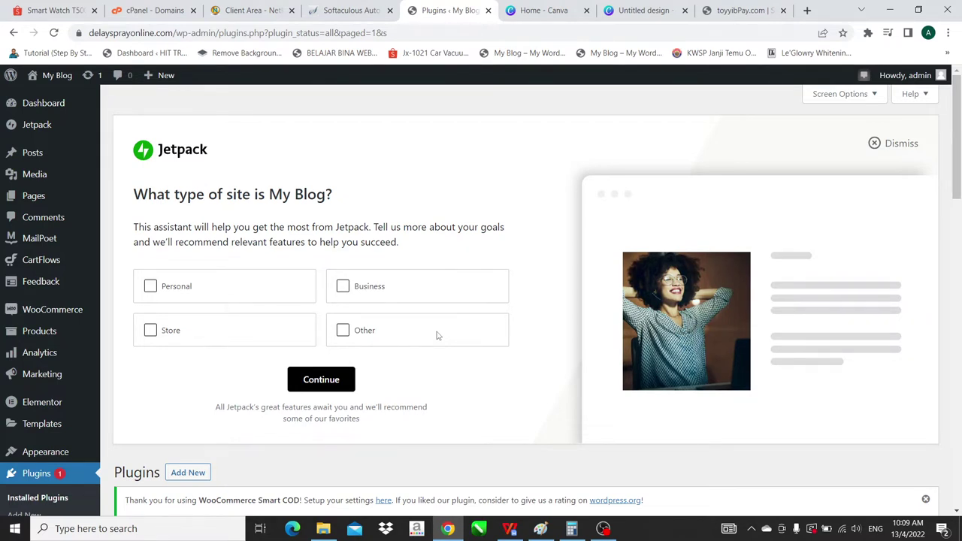
Open the payment methods list in the WooCommerce settings
{"action": "scroll", "coordinate": [269, 196], "scroll_direction": "down", "scroll_amount": 12}
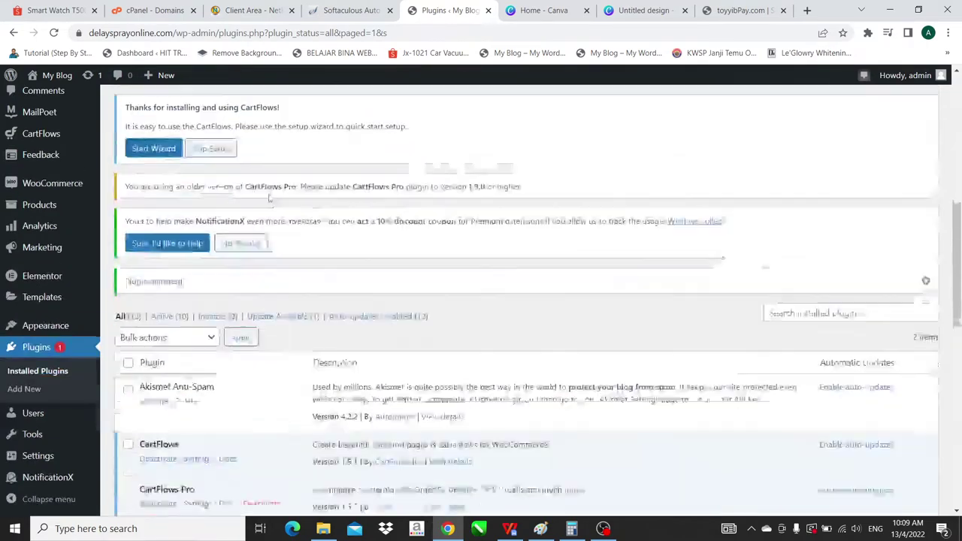
{"action": "scroll", "coordinate": [269, 197], "scroll_direction": "up", "scroll_amount": 7}
{"action": "scroll", "coordinate": [269, 197], "scroll_direction": "up", "scroll_amount": 5}
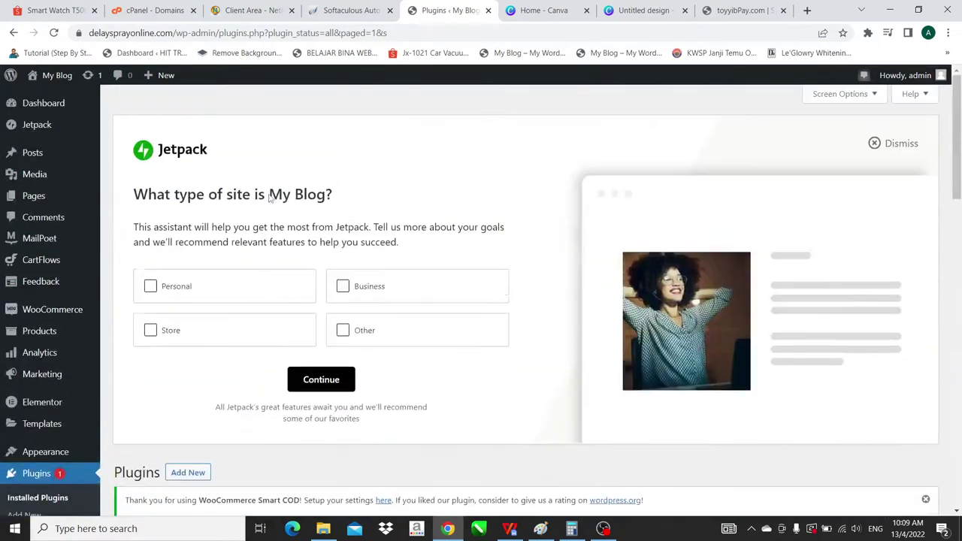
{"action": "mouse_move", "coordinate": [48, 311]}
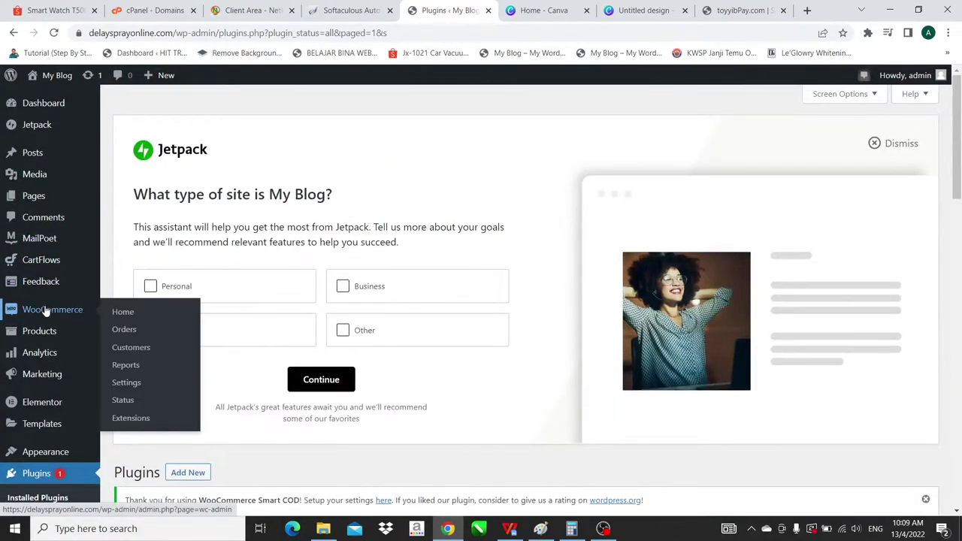
{"action": "left_click", "coordinate": [124, 383]}
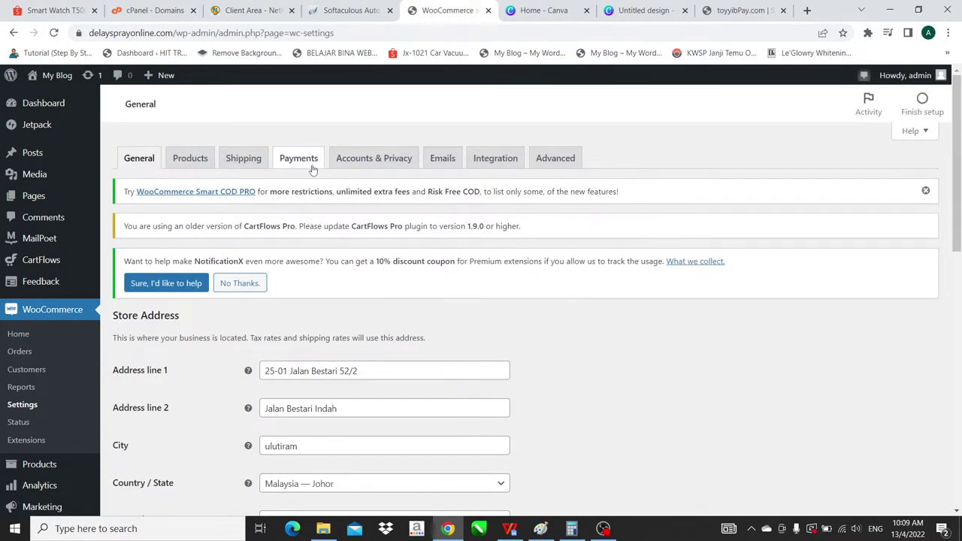
{"action": "left_click", "coordinate": [309, 167]}
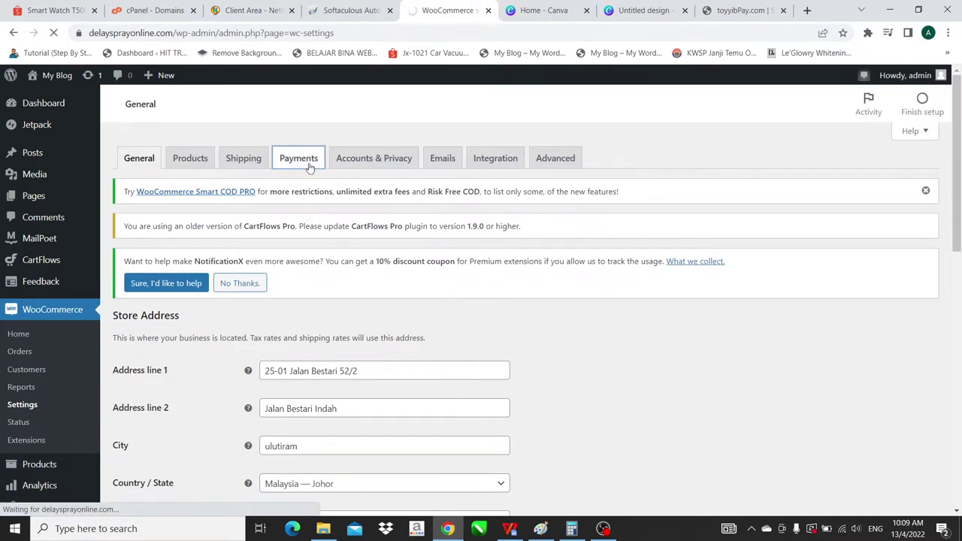
{"action": "scroll", "coordinate": [553, 279], "scroll_direction": "down", "scroll_amount": 4}
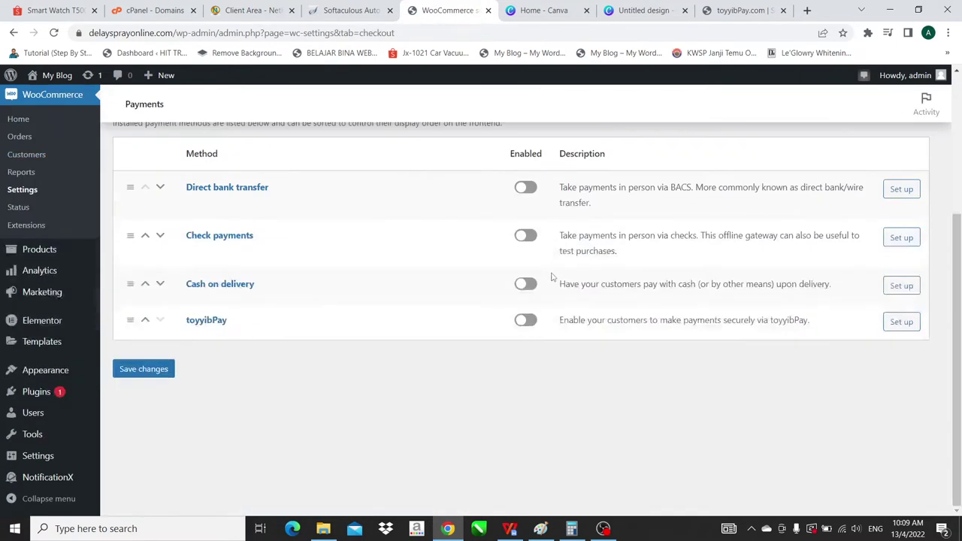
Enable the Cash on delivery payment method, and switch toyyibPay on and back off
{"action": "left_click", "coordinate": [525, 323]}
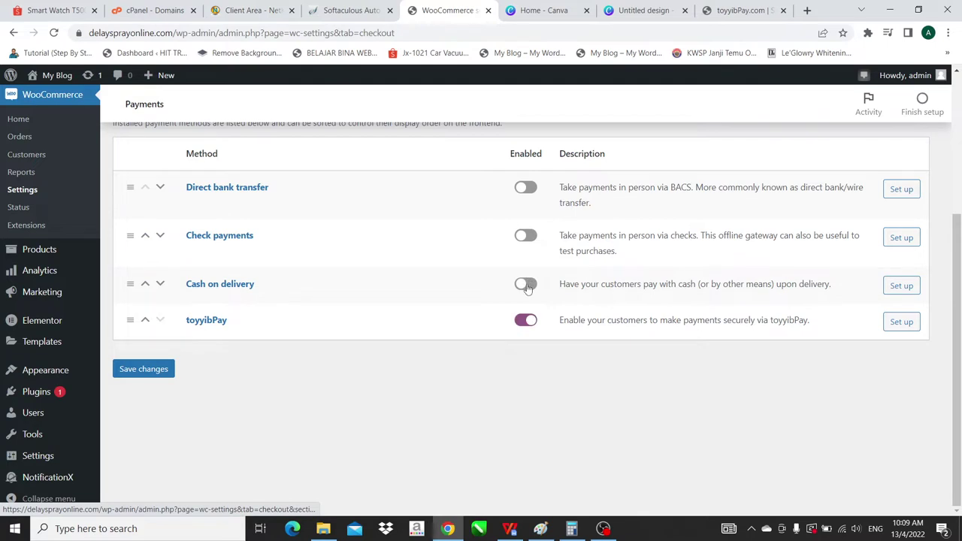
{"action": "left_click", "coordinate": [527, 287]}
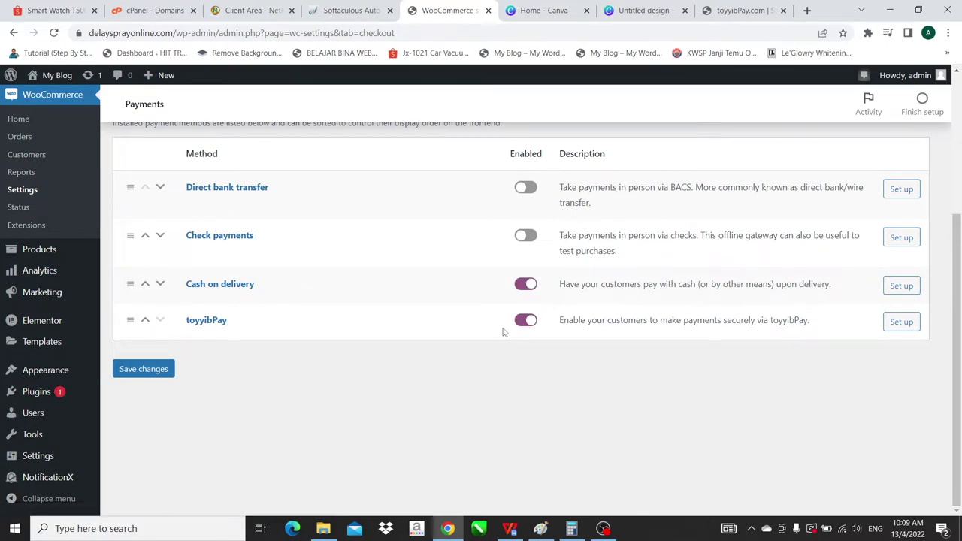
{"action": "left_click", "coordinate": [527, 321]}
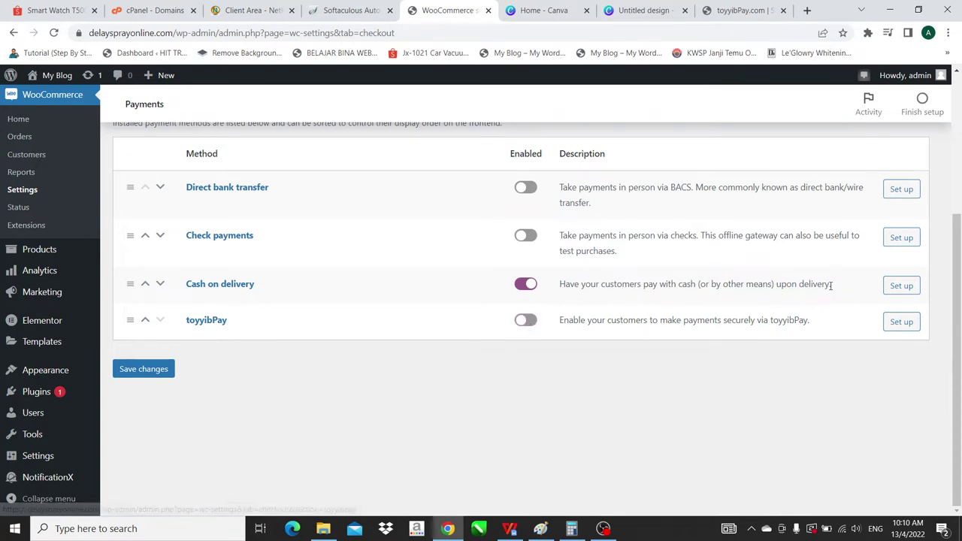
Open the Cash on delivery setup and change its title to "cod barang sampai"
{"action": "left_click", "coordinate": [904, 291]}
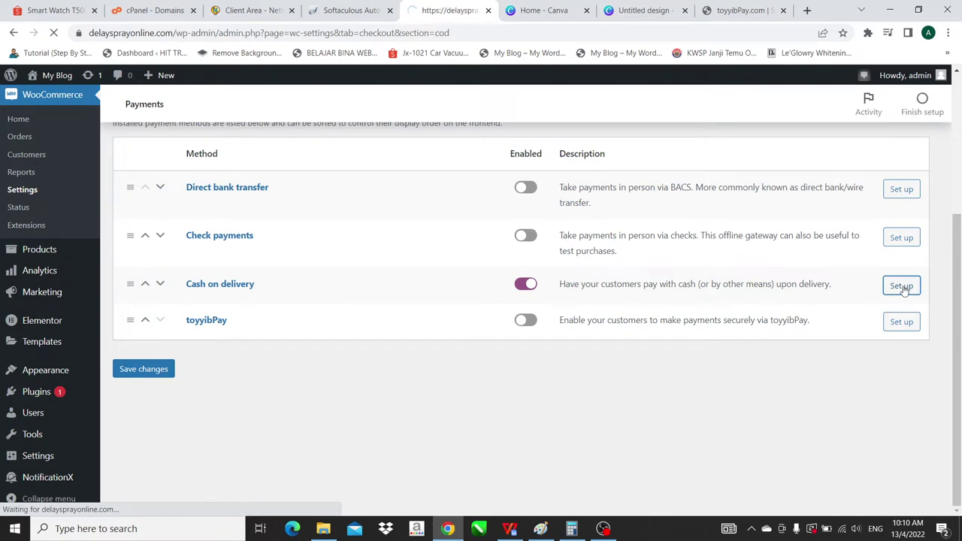
{"action": "scroll", "coordinate": [385, 402], "scroll_direction": "down", "scroll_amount": 3}
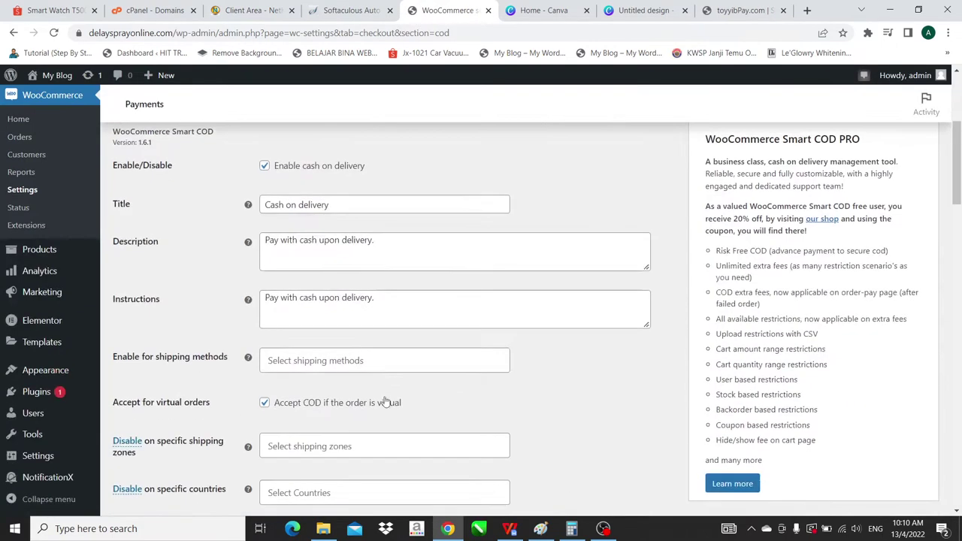
{"action": "left_click_drag", "start_coordinate": [369, 203], "coordinate": [234, 191]}
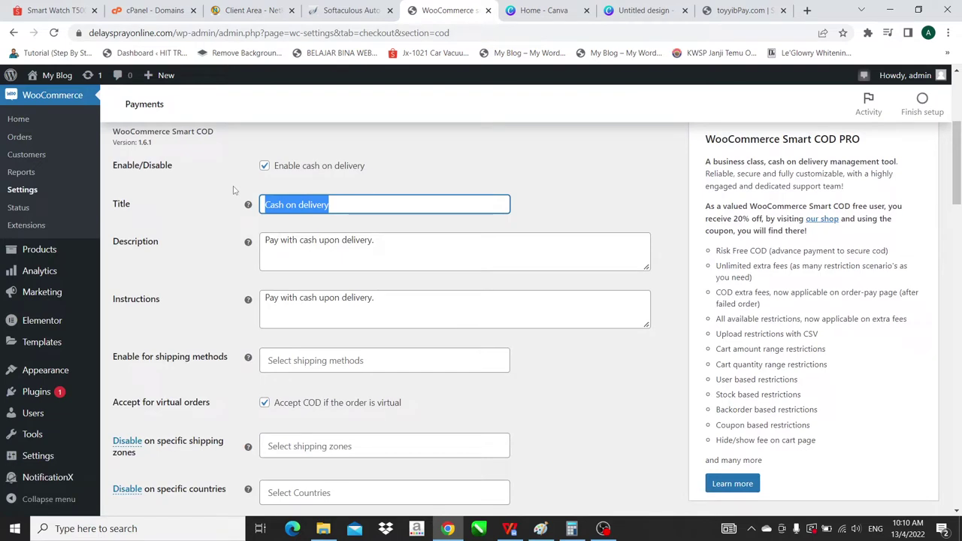
{"action": "type", "text": "C"}
{"action": "left_click", "coordinate": [305, 231]}
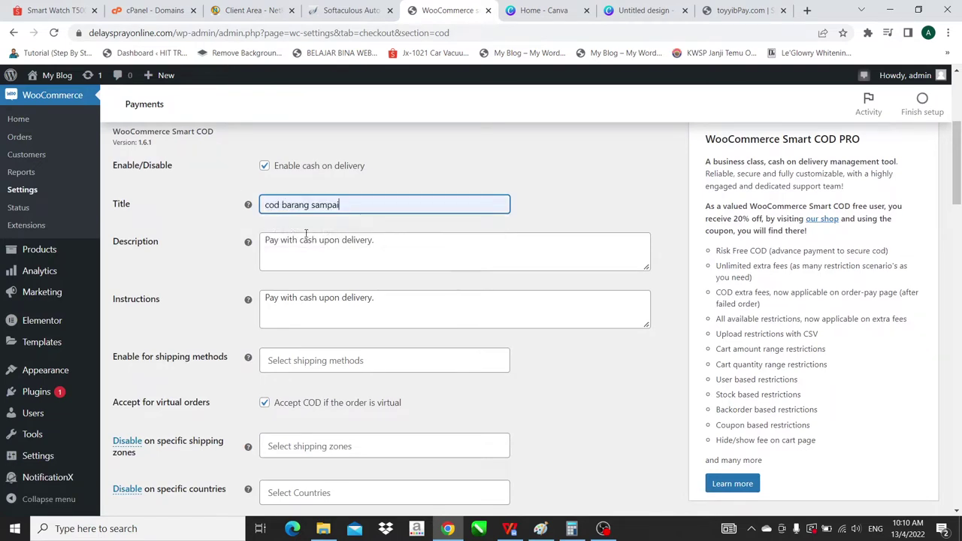
Replace the Cash on delivery description with "100% Dijamin Selamat"
{"action": "left_click_drag", "start_coordinate": [390, 250], "coordinate": [188, 279]}
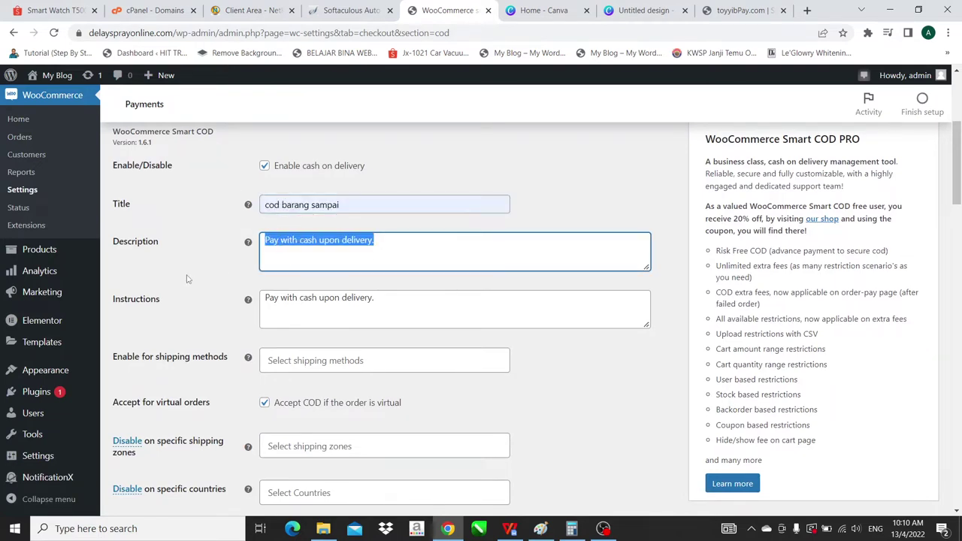
{"action": "type", "text": "100"}
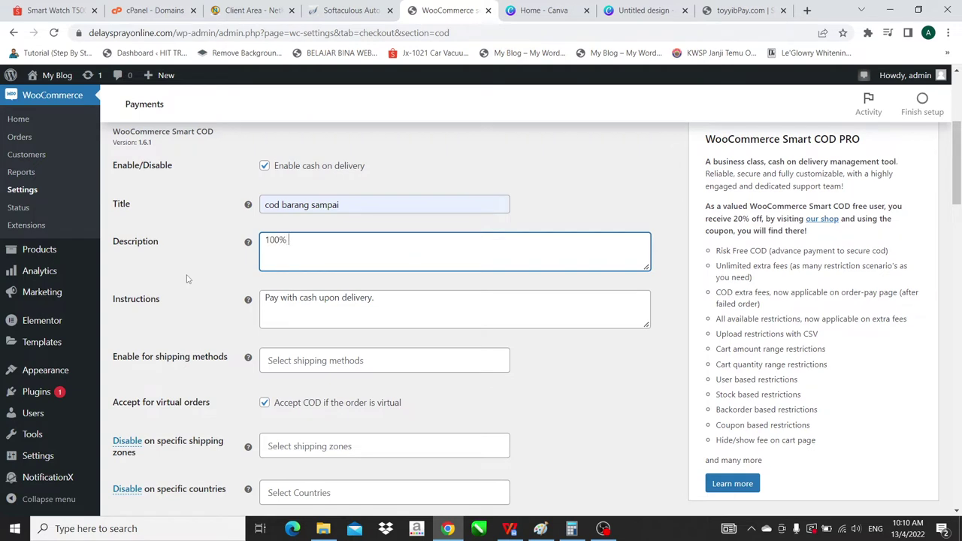
{"action": "type", "text": "% Dijamin Sdlam"}
{"action": "key", "text": "BackSpace"}
{"action": "key", "text": "BackSpace"}
{"action": "key", "text": "BackSpace"}
{"action": "key", "text": "BackSpace"}
{"action": "type", "text": "elamat"}
Set a fixed extra fee of 10 for Cash on delivery and save the payment method's settings
{"action": "scroll", "coordinate": [283, 369], "scroll_direction": "down", "scroll_amount": 10}
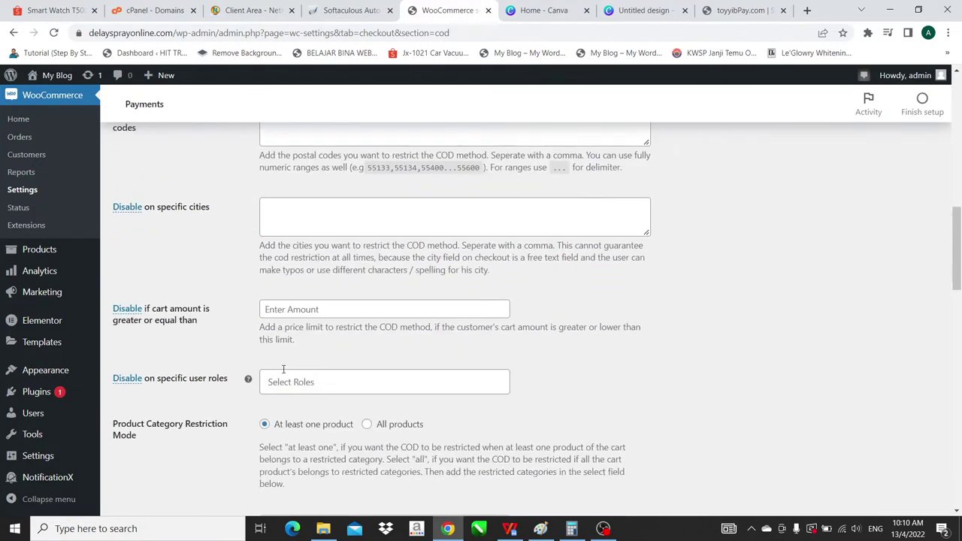
{"action": "scroll", "coordinate": [283, 372], "scroll_direction": "down", "scroll_amount": 8}
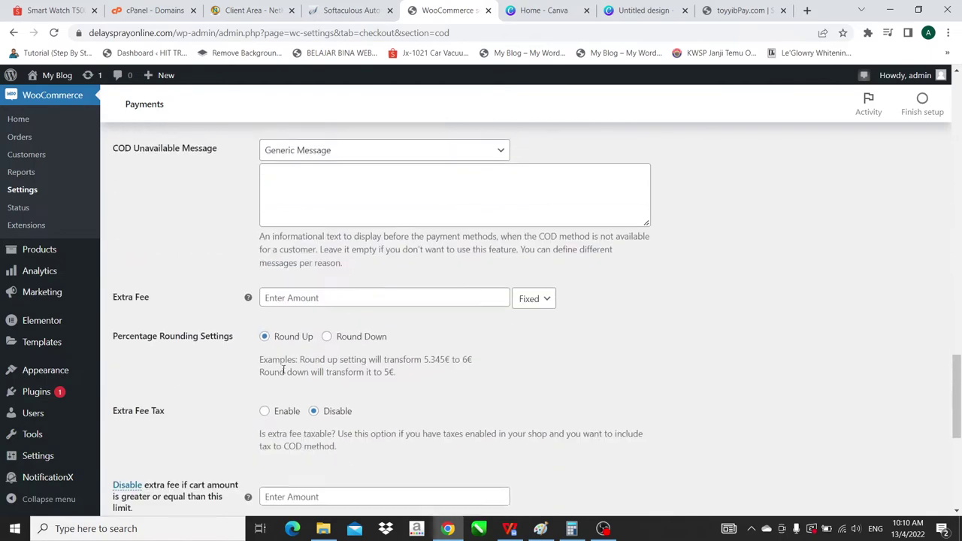
{"action": "left_click", "coordinate": [305, 297]}
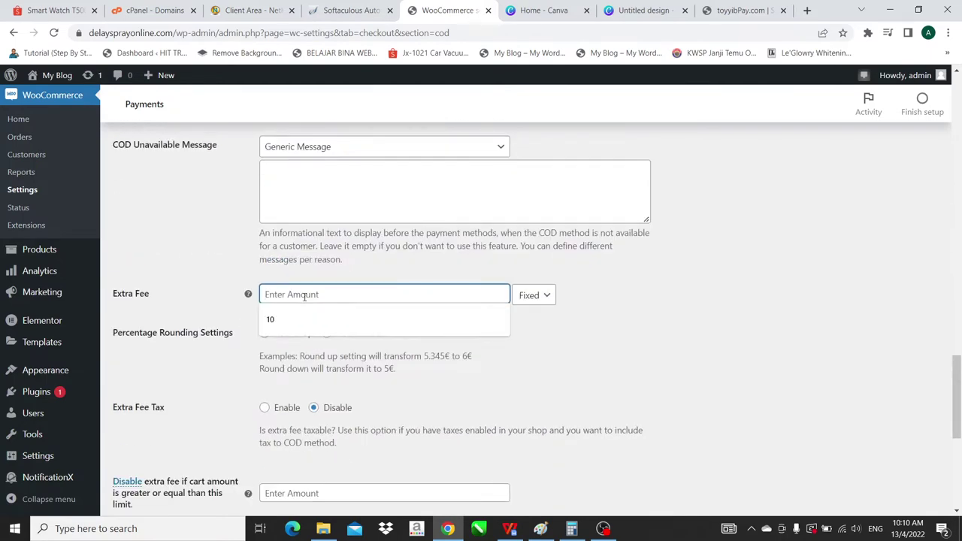
{"action": "type", "text": "10"}
{"action": "left_click", "coordinate": [537, 350]}
{"action": "scroll", "coordinate": [537, 351], "scroll_direction": "down", "scroll_amount": 5}
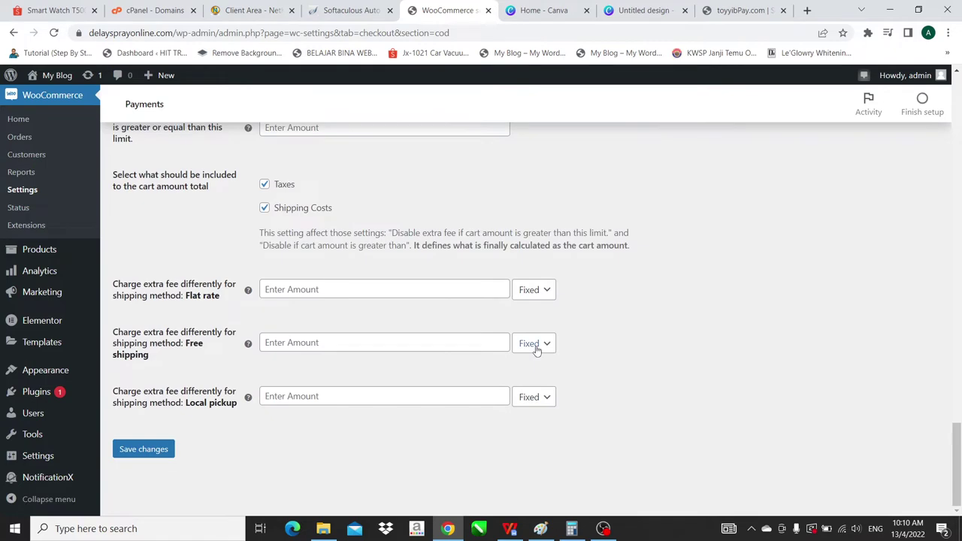
{"action": "left_click", "coordinate": [157, 451]}
{"action": "scroll", "coordinate": [203, 316], "scroll_direction": "up", "scroll_amount": 1}
{"action": "scroll", "coordinate": [165, 384], "scroll_direction": "down", "scroll_amount": 1}
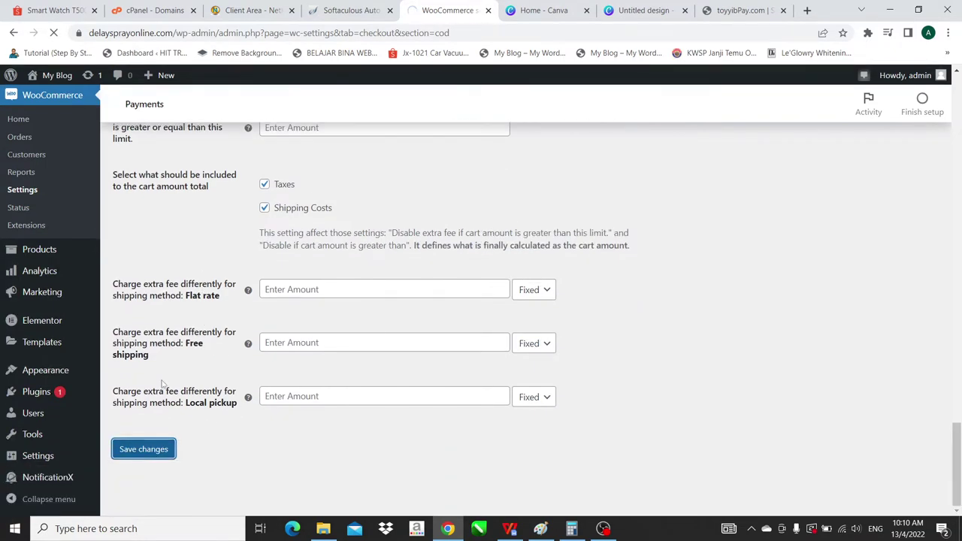
{"action": "scroll", "coordinate": [147, 448], "scroll_direction": "up", "scroll_amount": 3}
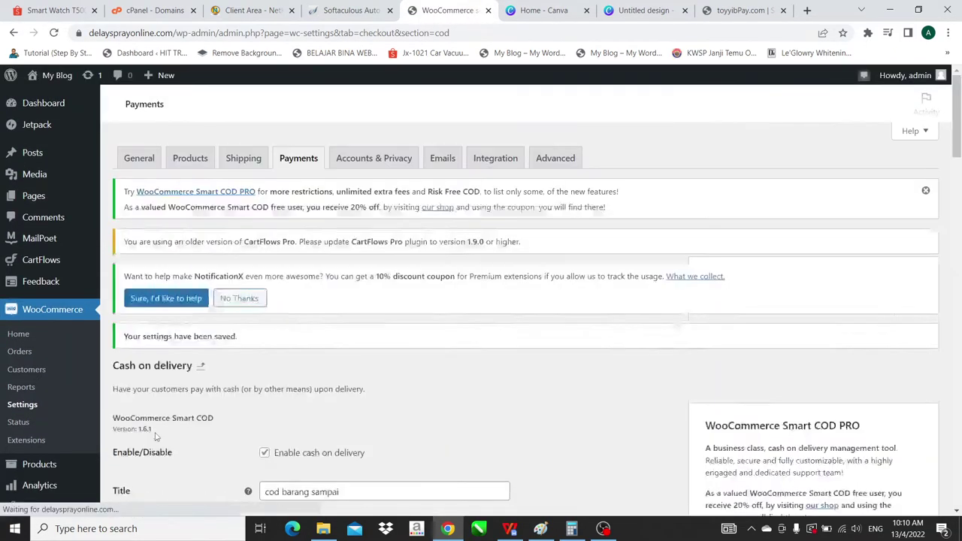
Enable Cash on delivery for any "Flat rate" method and any "Free shipping" method, and save the changes
{"action": "scroll", "coordinate": [157, 436], "scroll_direction": "down", "scroll_amount": 6}
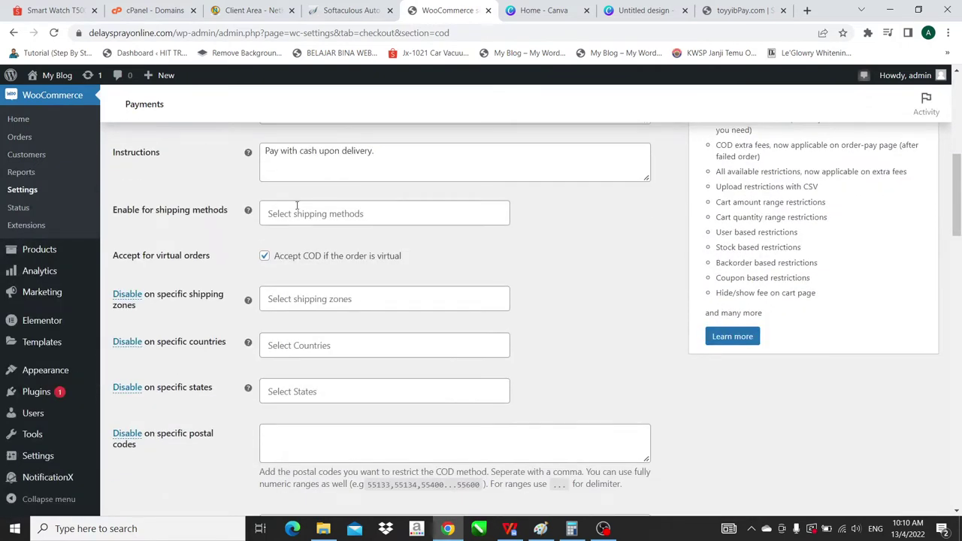
{"action": "left_click", "coordinate": [297, 214]}
{"action": "left_click", "coordinate": [301, 264]}
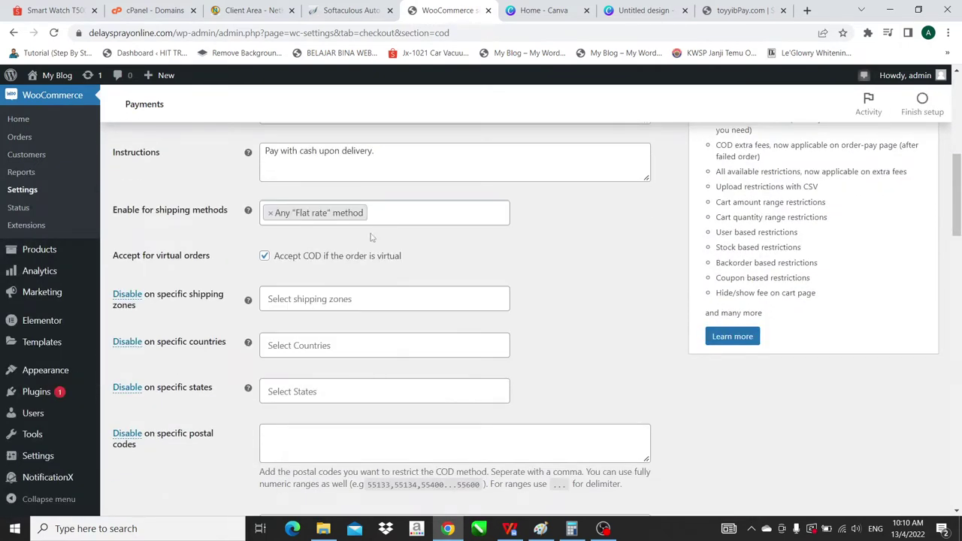
{"action": "left_click", "coordinate": [391, 220]}
{"action": "left_click", "coordinate": [339, 328]}
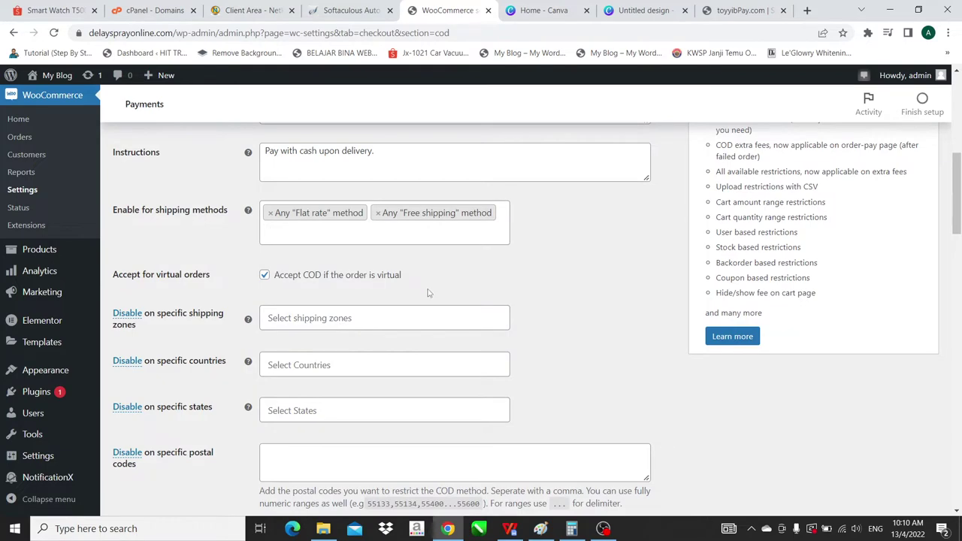
{"action": "scroll", "coordinate": [389, 343], "scroll_direction": "down", "scroll_amount": 13}
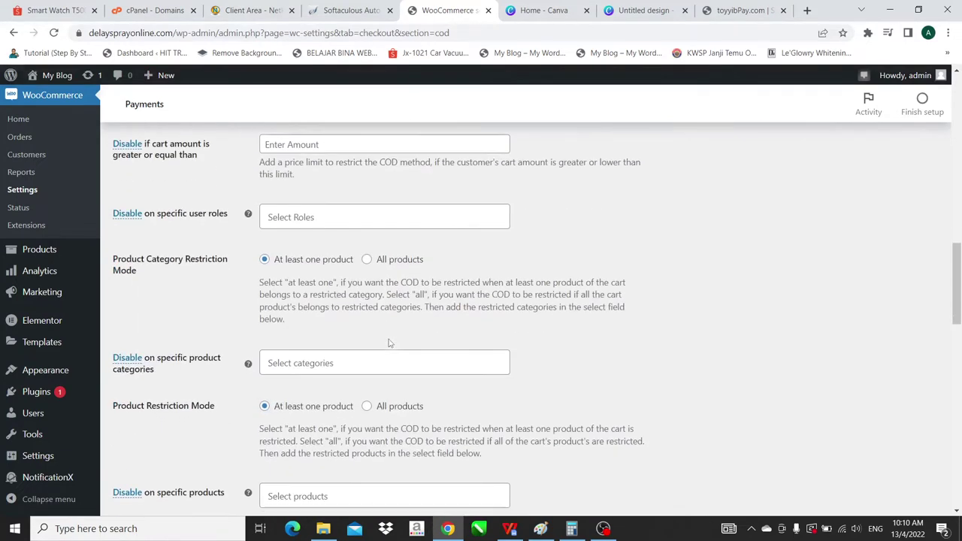
{"action": "scroll", "coordinate": [390, 339], "scroll_direction": "down", "scroll_amount": 3}
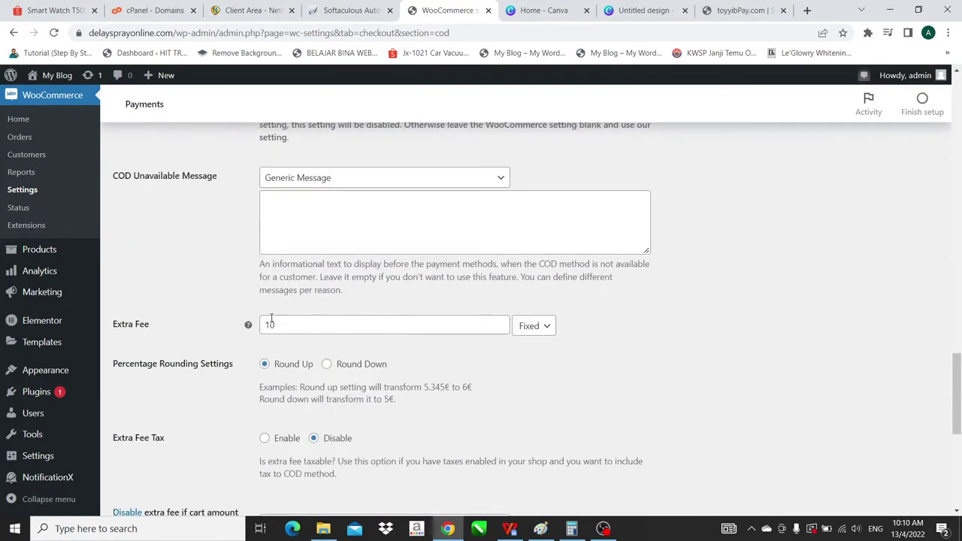
{"action": "scroll", "coordinate": [167, 417], "scroll_direction": "down", "scroll_amount": 3}
{"action": "scroll", "coordinate": [167, 416], "scroll_direction": "down", "scroll_amount": 2}
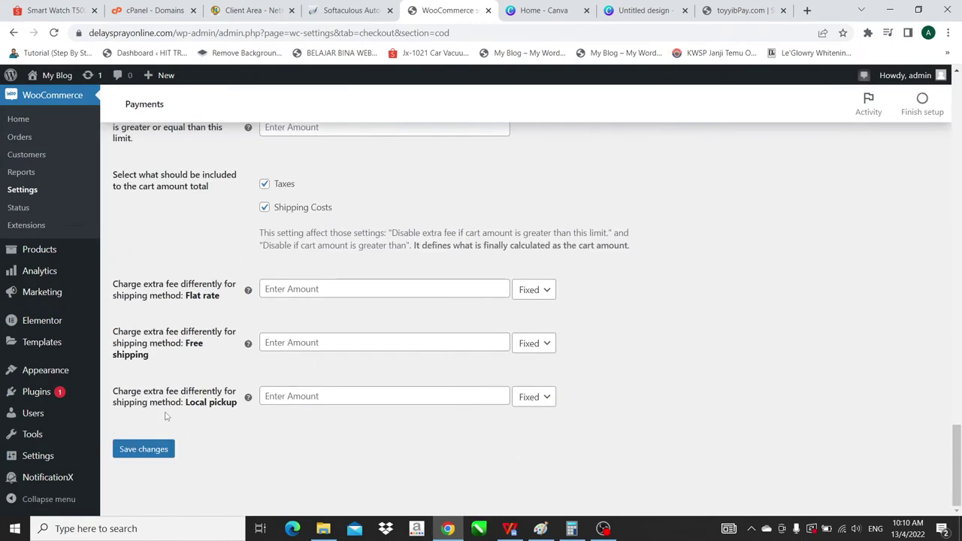
{"action": "left_click", "coordinate": [148, 449]}
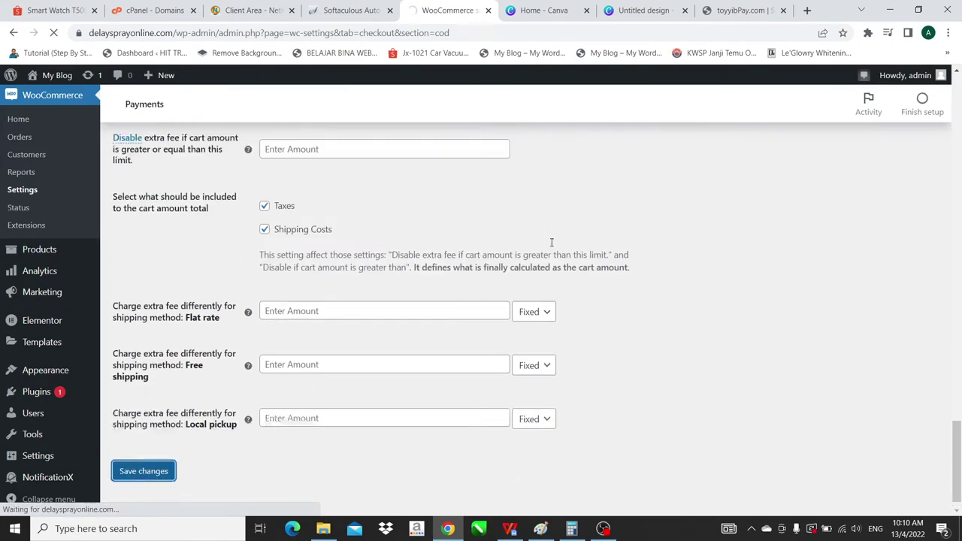
{"action": "scroll", "coordinate": [551, 242], "scroll_direction": "up", "scroll_amount": 15}
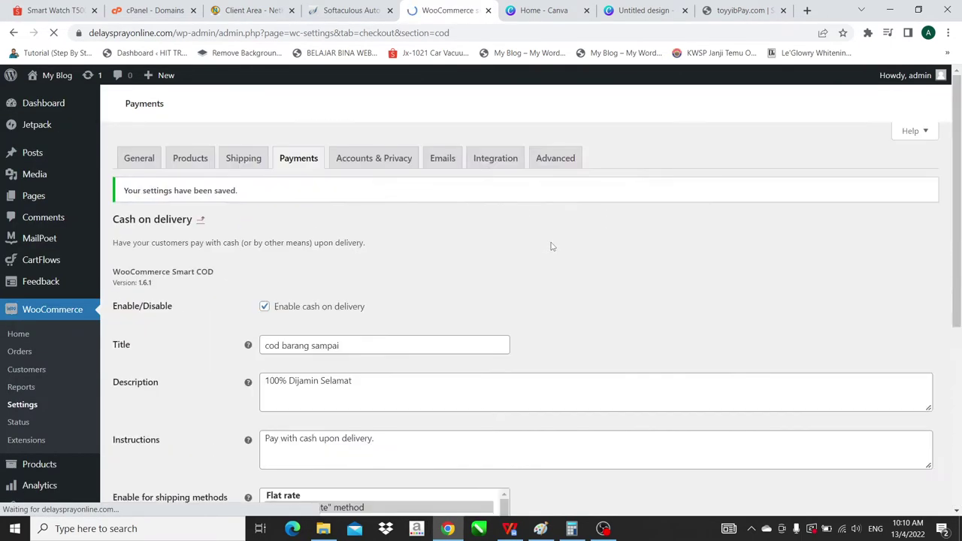
Open the list of all pages and view the published Elementor #14 page
{"action": "mouse_move", "coordinate": [57, 76]}
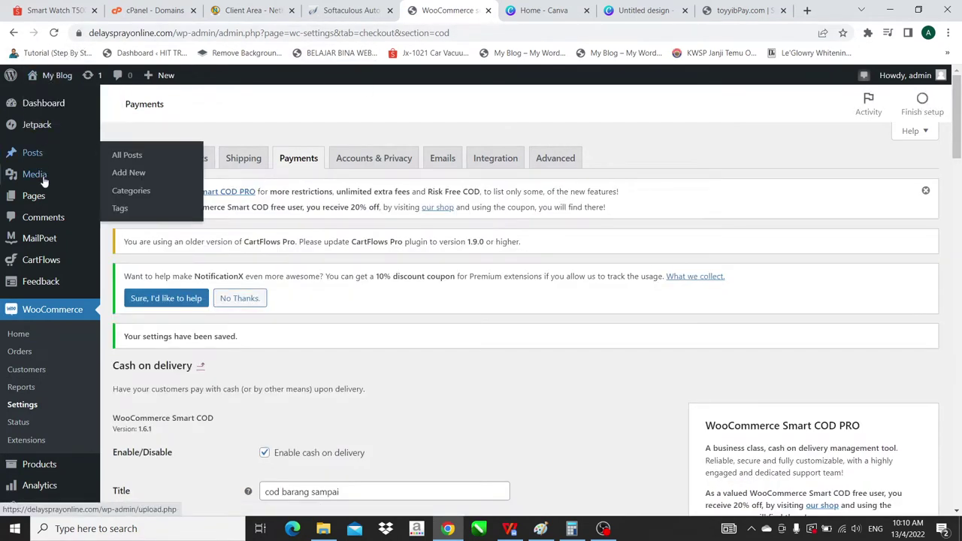
{"action": "mouse_move", "coordinate": [38, 195]}
{"action": "left_click", "coordinate": [110, 200]}
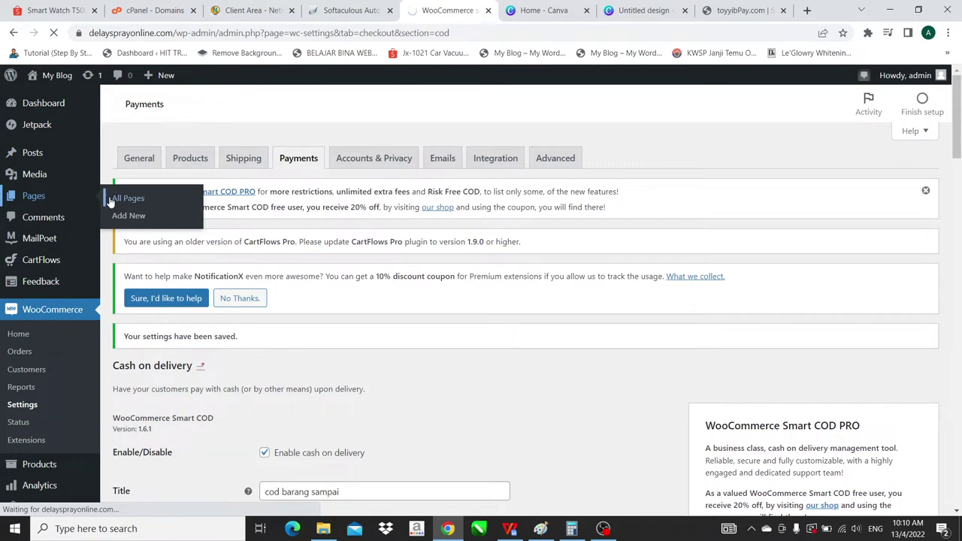
{"action": "scroll", "coordinate": [317, 352], "scroll_direction": "down", "scroll_amount": 2}
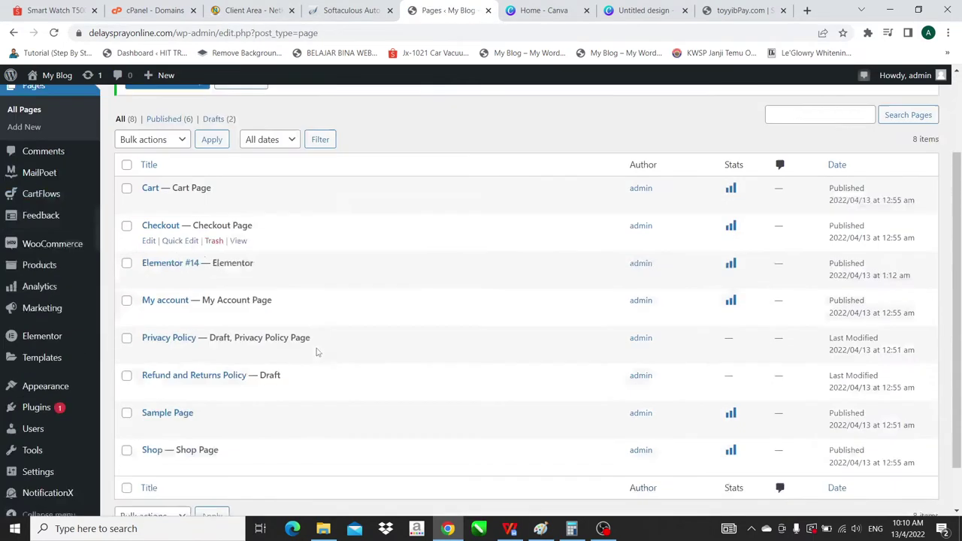
{"action": "scroll", "coordinate": [316, 352], "scroll_direction": "down", "scroll_amount": 1}
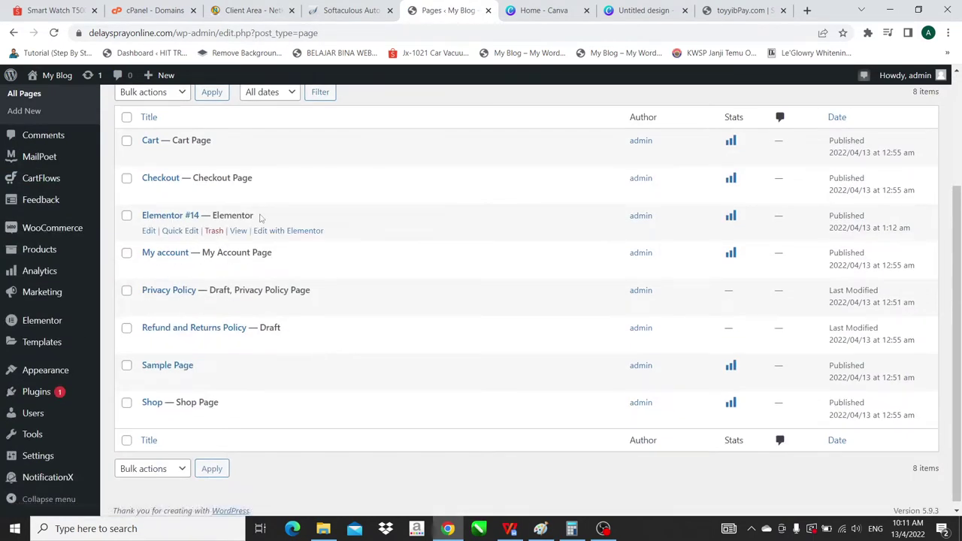
{"action": "left_click", "coordinate": [239, 231]}
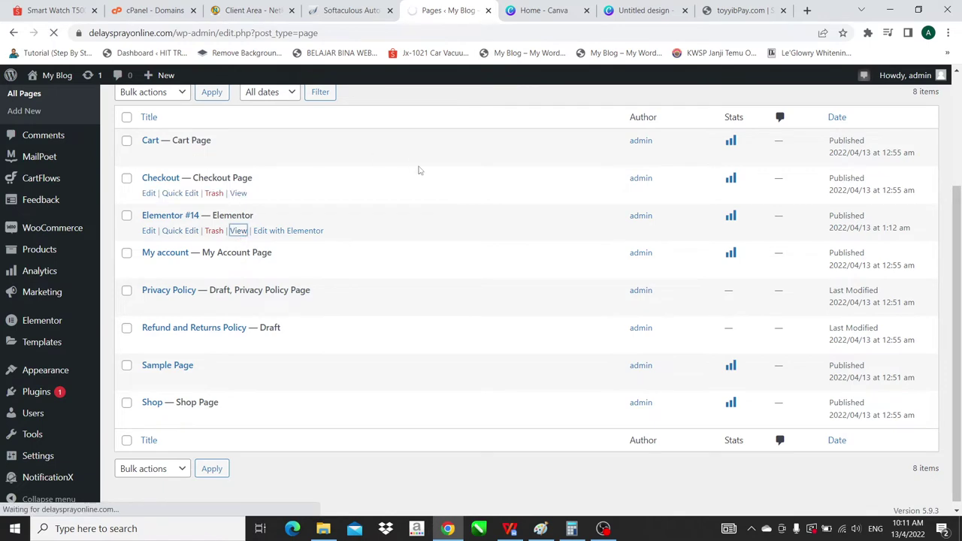
Order Pakej A from the sales page and review the checkout's order summary and payment option
{"action": "scroll", "coordinate": [604, 265], "scroll_direction": "down", "scroll_amount": 10}
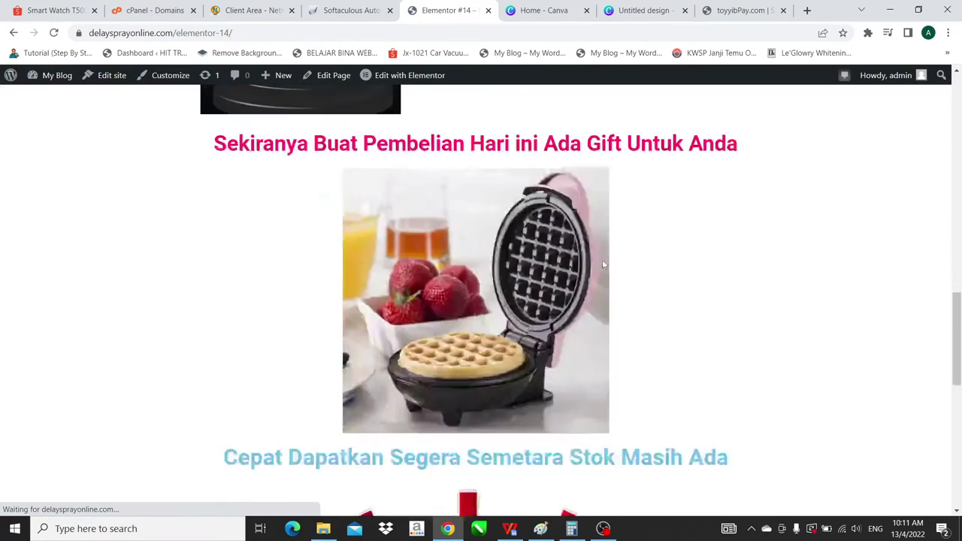
{"action": "left_click", "coordinate": [390, 291]}
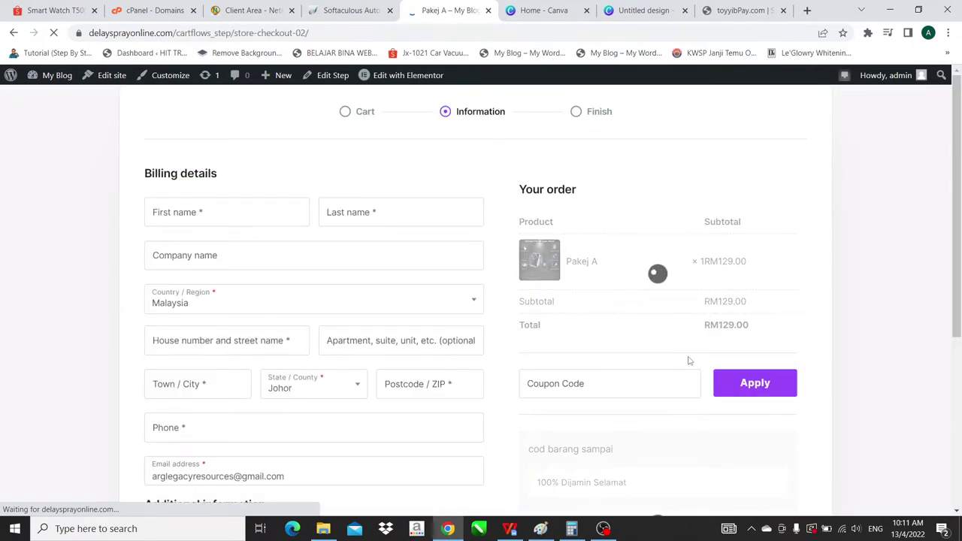
{"action": "scroll", "coordinate": [689, 361], "scroll_direction": "down", "scroll_amount": 2}
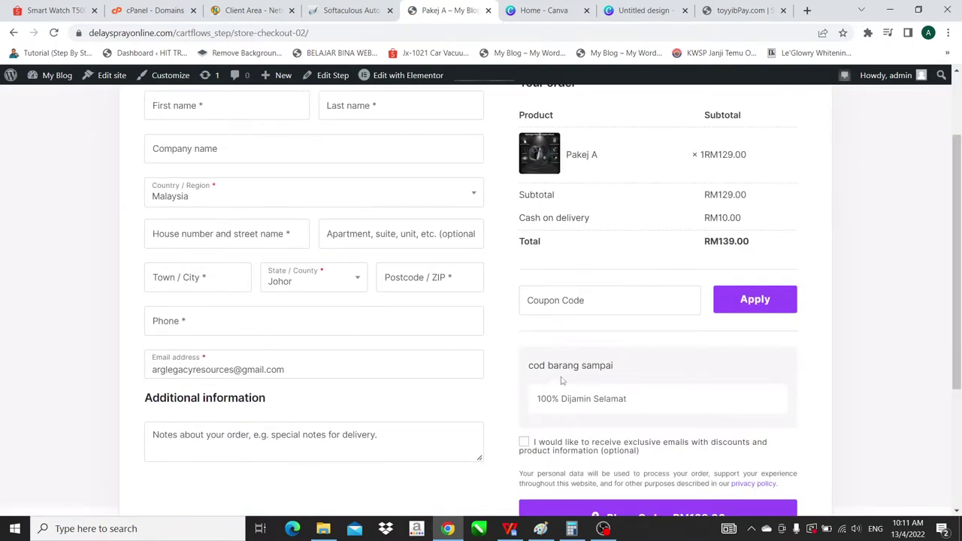
{"action": "scroll", "coordinate": [582, 412], "scroll_direction": "up", "scroll_amount": 2}
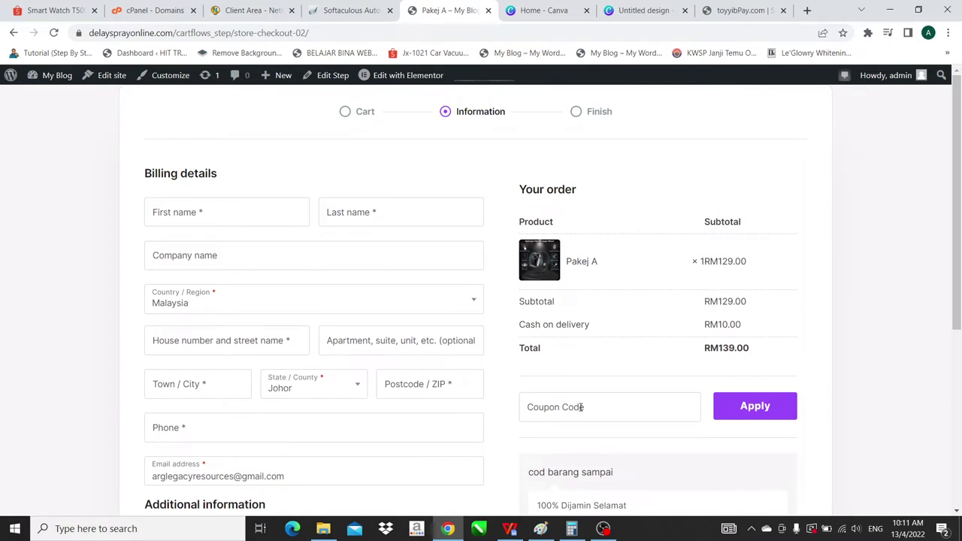
Fill in the billing details with the first saved address, place the order and review the order confirmation
{"action": "left_click", "coordinate": [239, 215]}
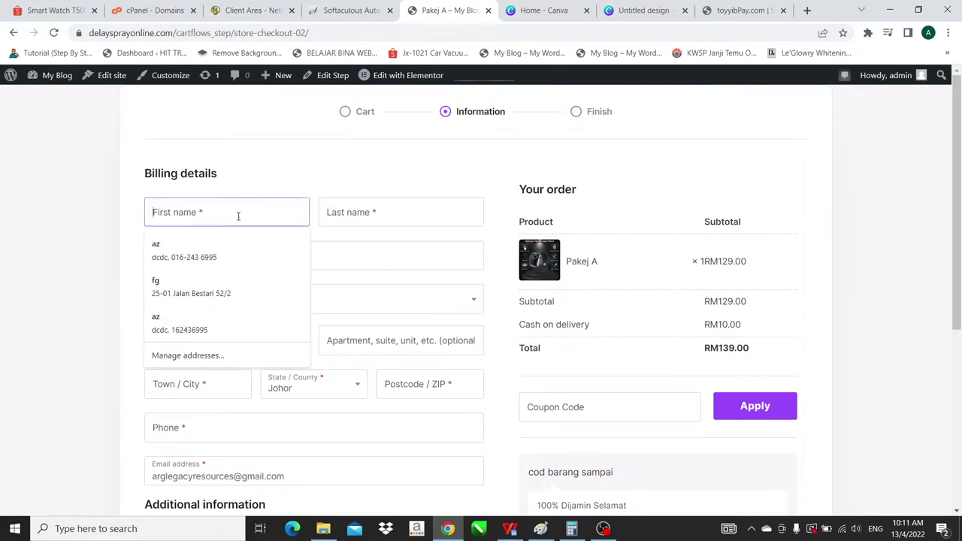
{"action": "left_click", "coordinate": [218, 248]}
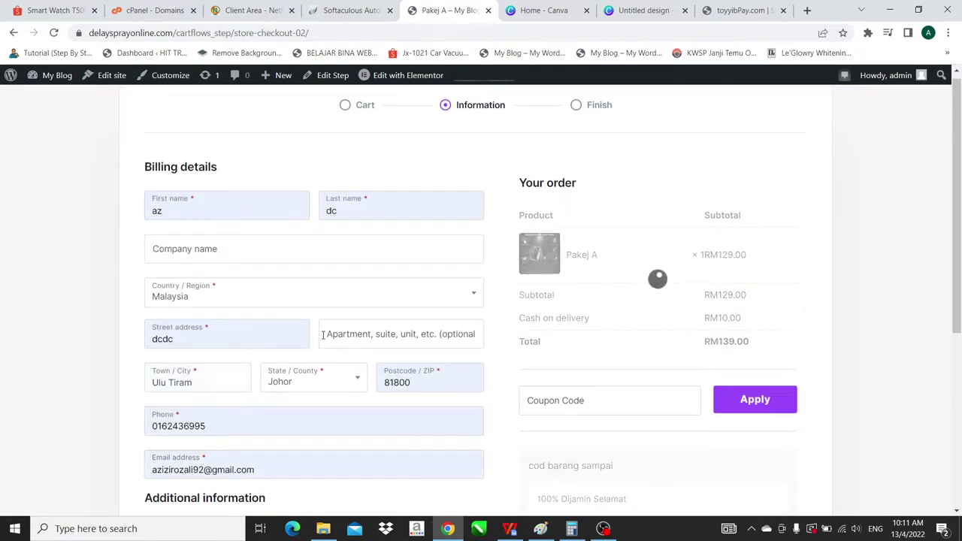
{"action": "scroll", "coordinate": [322, 335], "scroll_direction": "down", "scroll_amount": 3}
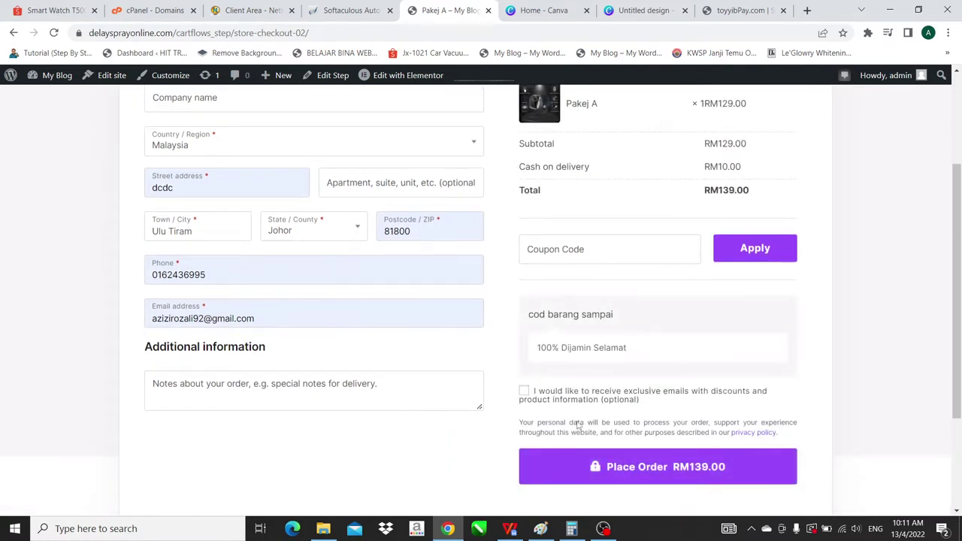
{"action": "left_click", "coordinate": [583, 467]}
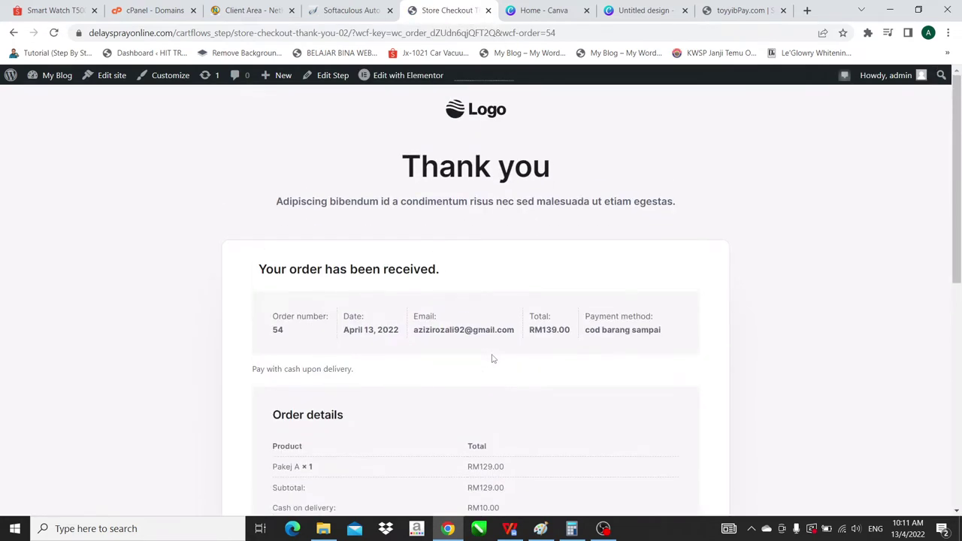
{"action": "scroll", "coordinate": [412, 408], "scroll_direction": "down", "scroll_amount": 6}
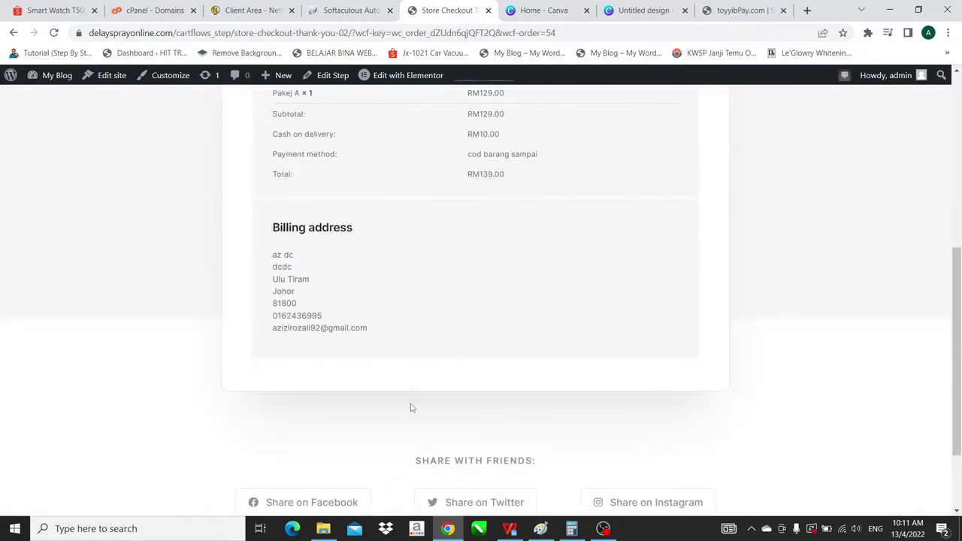
{"action": "scroll", "coordinate": [413, 406], "scroll_direction": "up", "scroll_amount": 3}
{"action": "scroll", "coordinate": [359, 389], "scroll_direction": "up", "scroll_amount": 2}
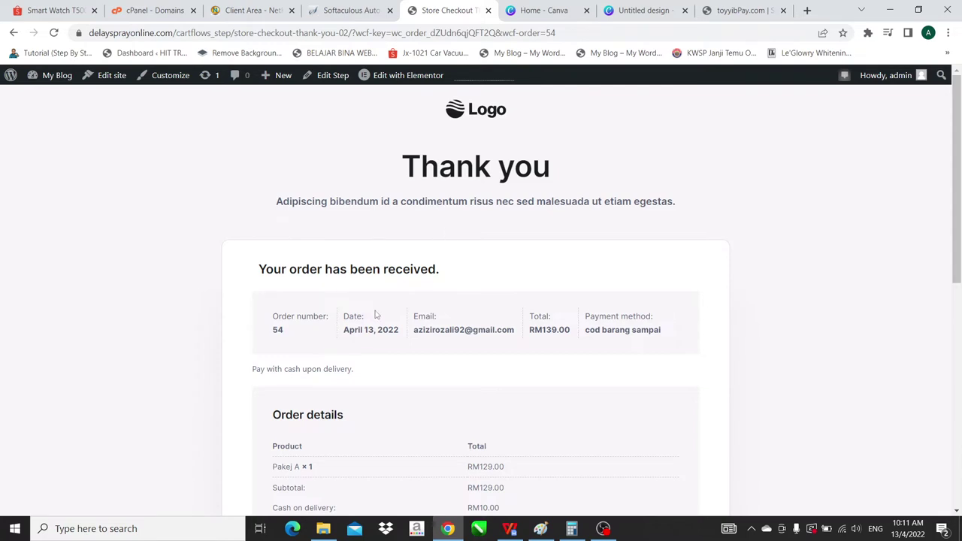
Return to the site dashboard and open the WooCommerce payment settings
{"action": "mouse_move", "coordinate": [46, 79]}
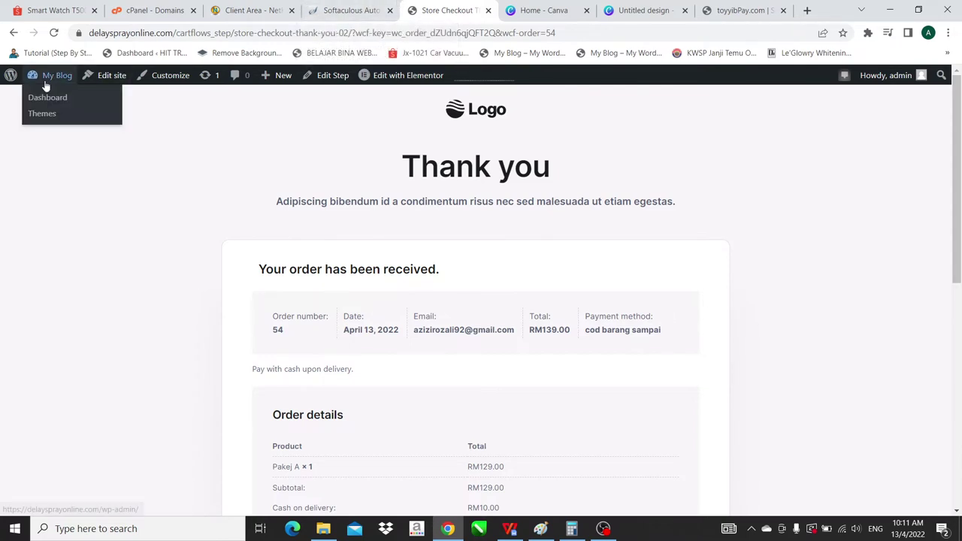
{"action": "left_click", "coordinate": [45, 98]}
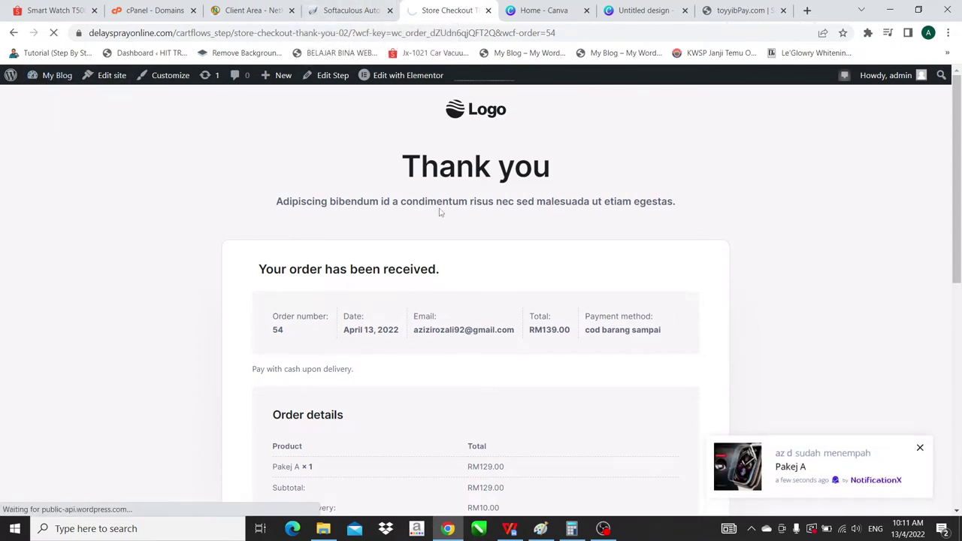
{"action": "scroll", "coordinate": [446, 373], "scroll_direction": "down", "scroll_amount": 1}
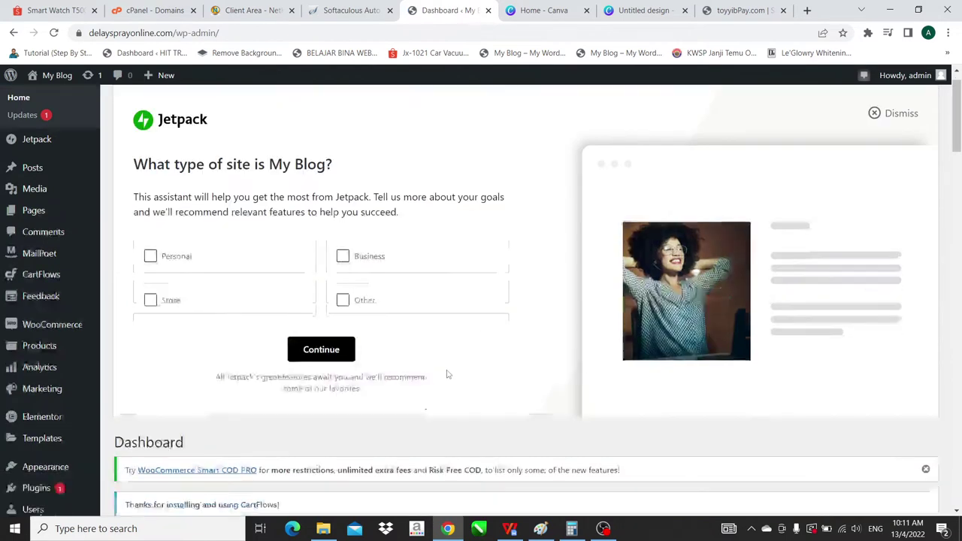
{"action": "mouse_move", "coordinate": [67, 278]}
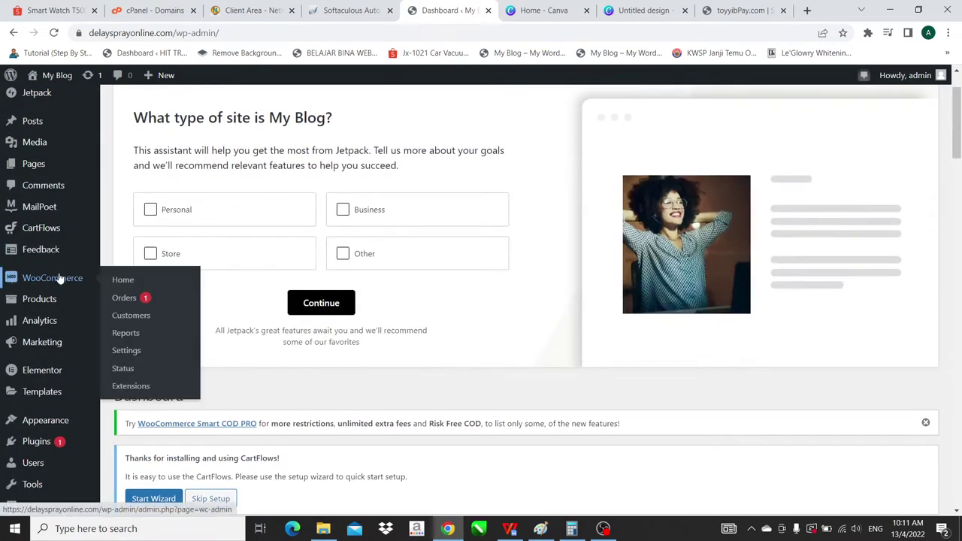
{"action": "left_click", "coordinate": [126, 350]}
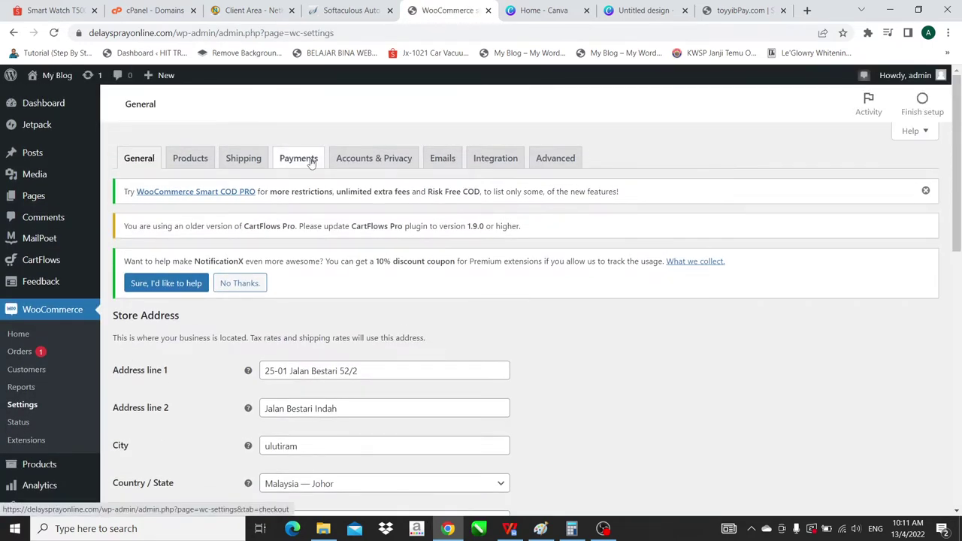
{"action": "left_click", "coordinate": [311, 163]}
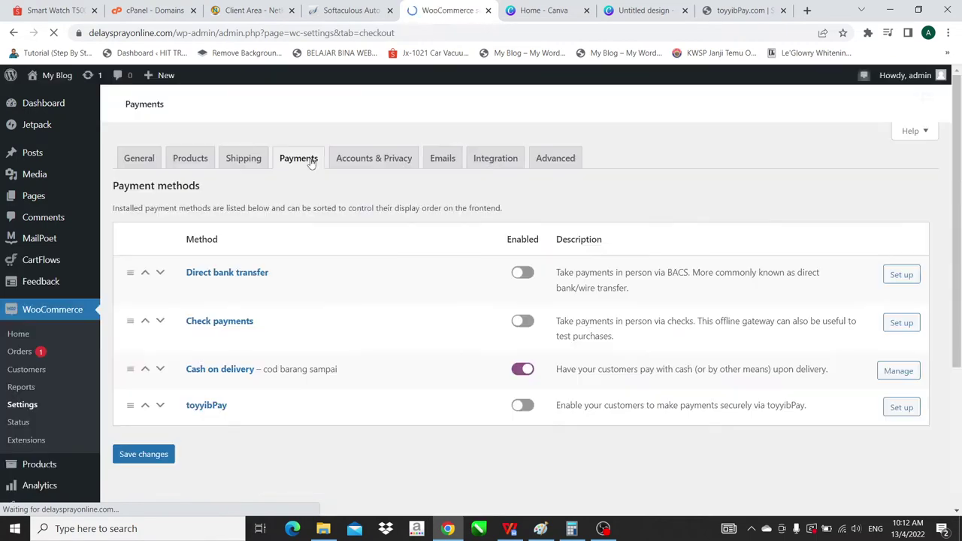
Enable the toyyibPay payment method, leaving it switched on
{"action": "scroll", "coordinate": [543, 234], "scroll_direction": "down", "scroll_amount": 3}
{"action": "scroll", "coordinate": [543, 233], "scroll_direction": "down", "scroll_amount": 1}
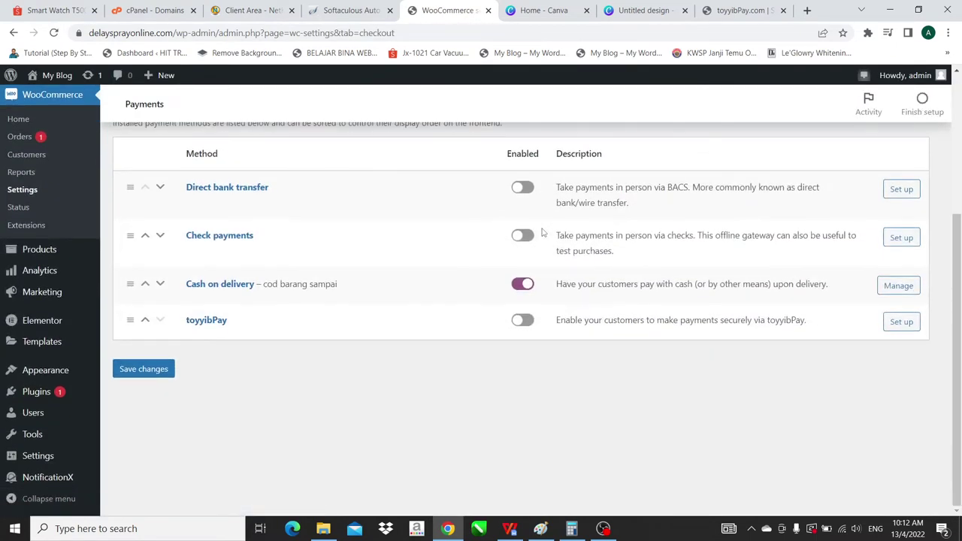
{"action": "left_click", "coordinate": [522, 321]}
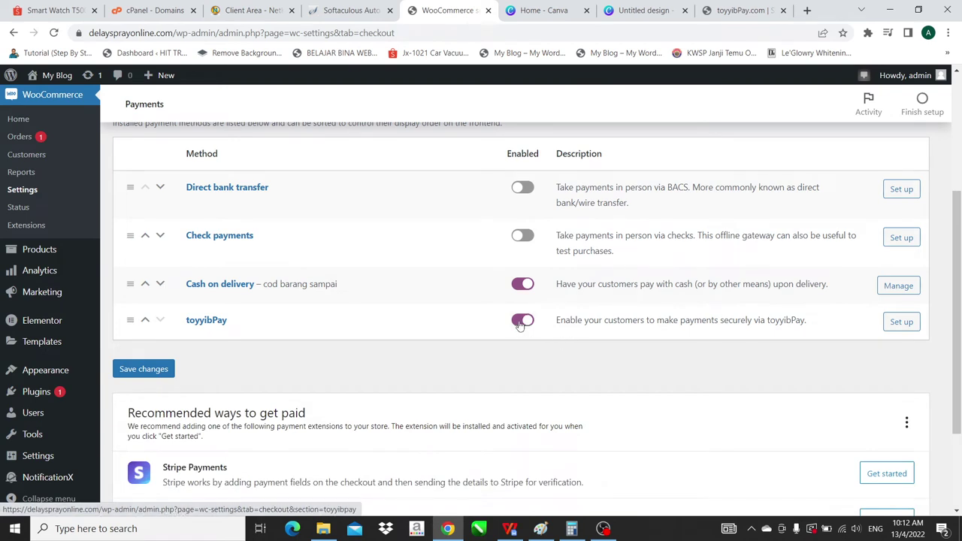
{"action": "left_click", "coordinate": [519, 323]}
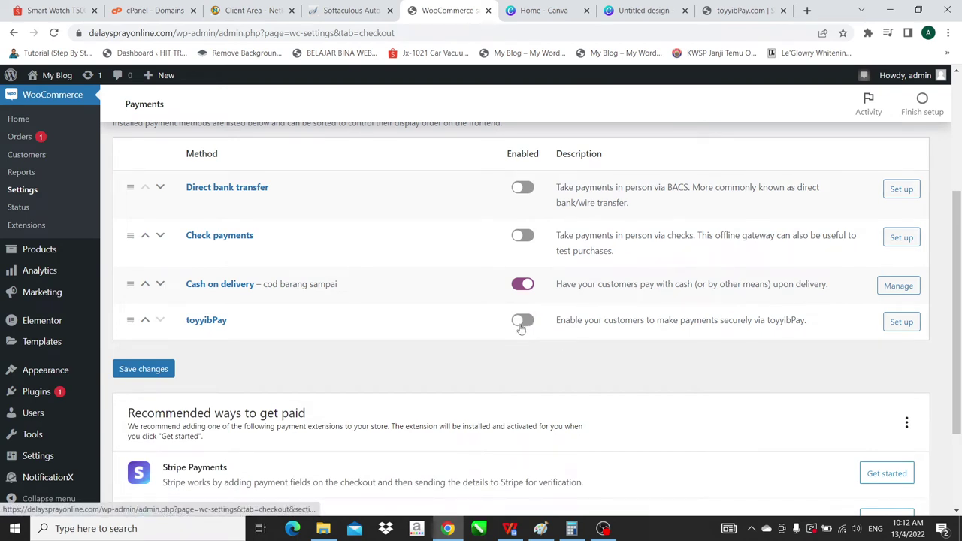
{"action": "left_click", "coordinate": [521, 324]}
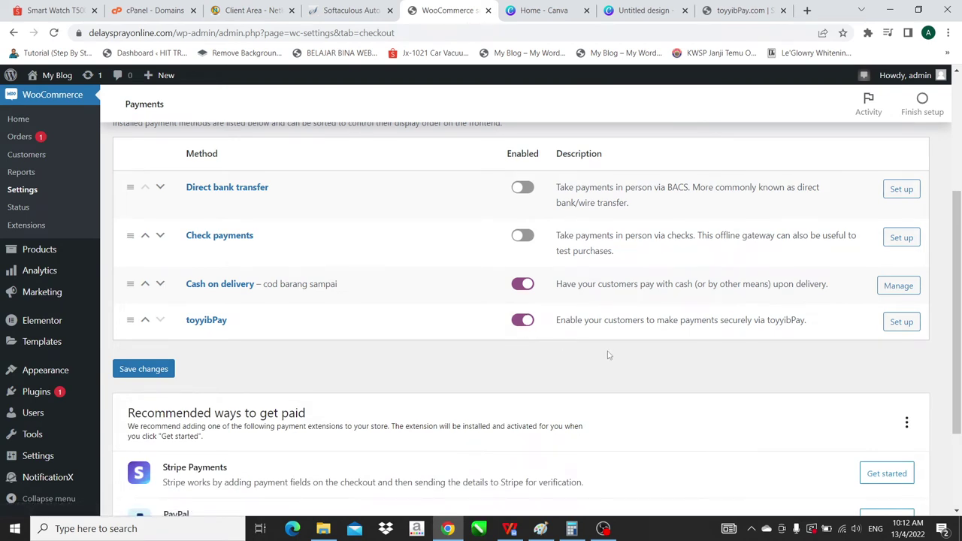
Open the toyyibPay gateway's setup and set its title to Online Transfer
{"action": "left_click", "coordinate": [901, 322]}
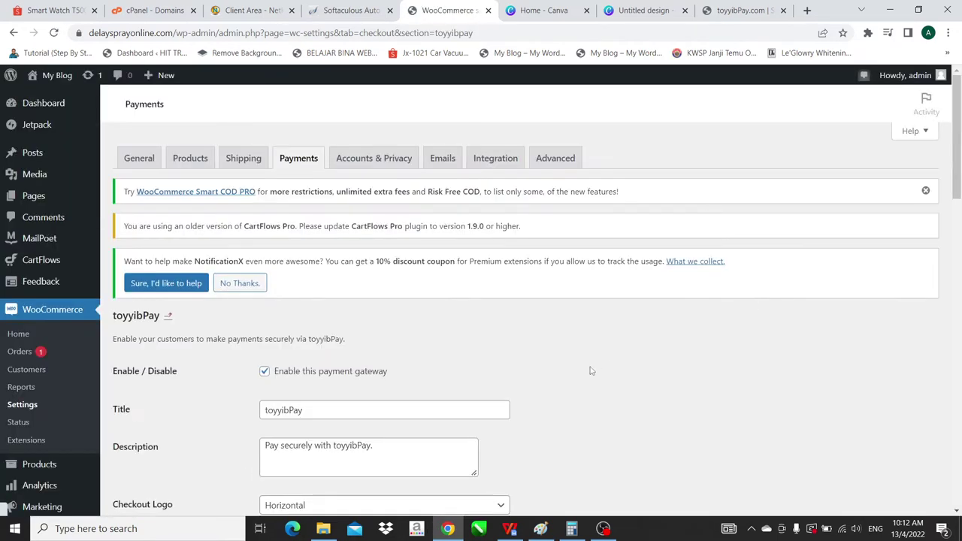
{"action": "scroll", "coordinate": [591, 370], "scroll_direction": "down", "scroll_amount": 3}
{"action": "left_click_drag", "start_coordinate": [319, 195], "coordinate": [235, 208]}
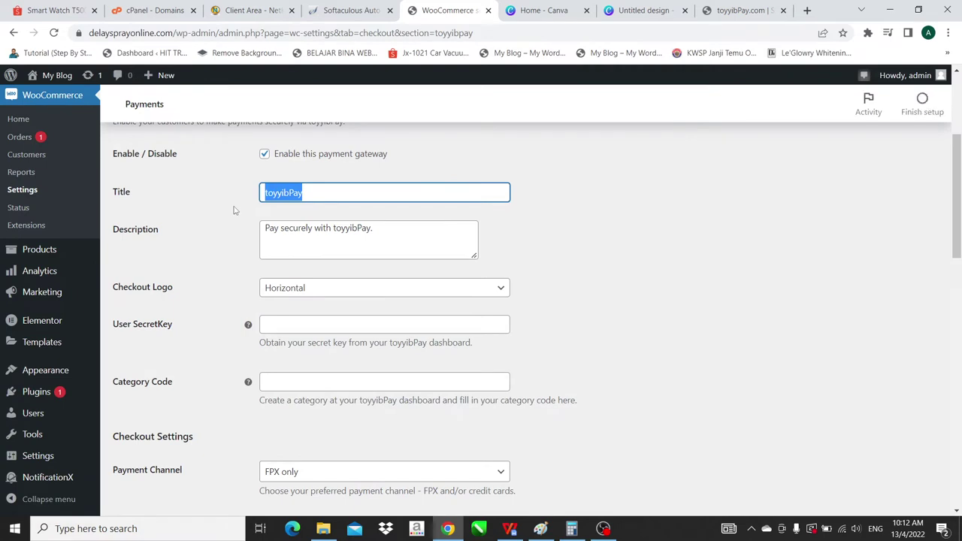
{"action": "type", "text": "o"}
{"action": "left_click", "coordinate": [321, 226]}
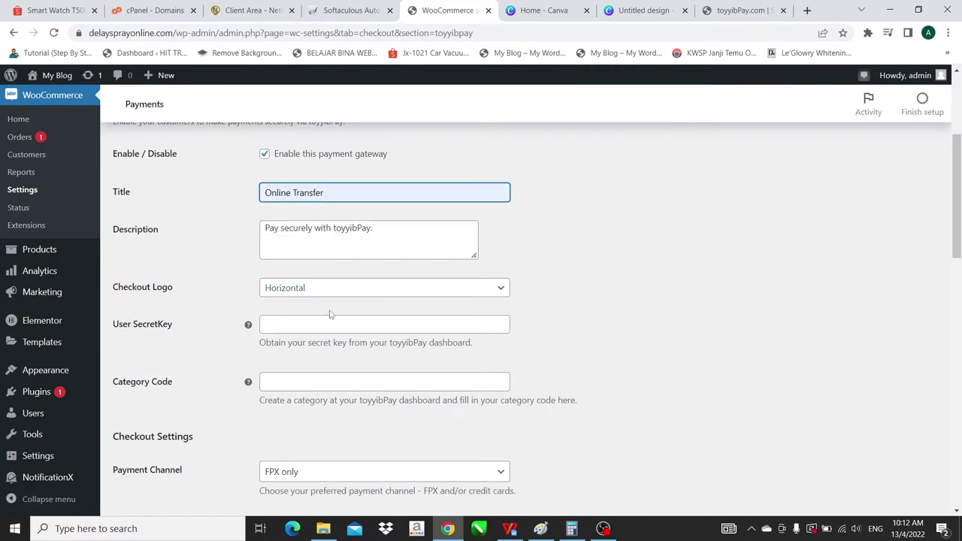
{"action": "scroll", "coordinate": [333, 308], "scroll_direction": "down", "scroll_amount": 1}
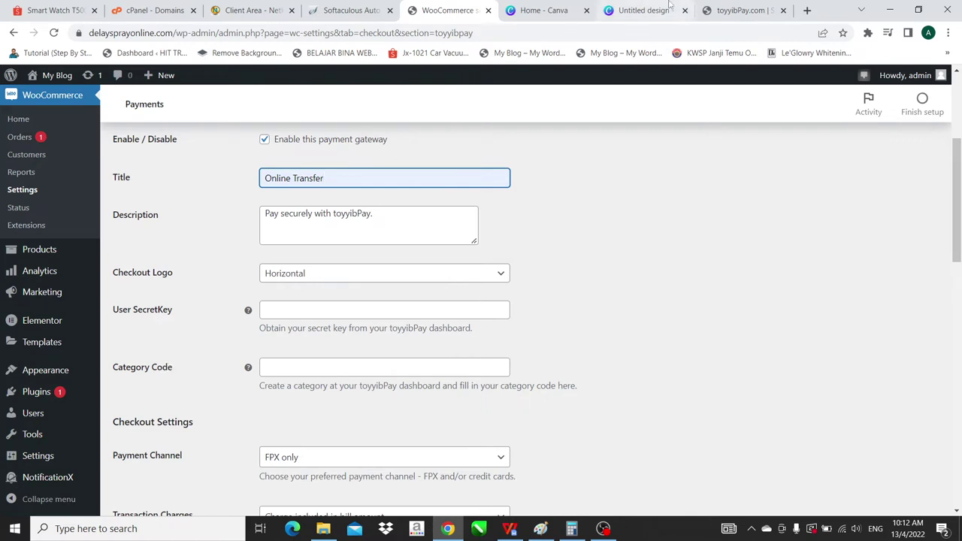
Switch to the toyyibPay site, complete the robot check and log in with the prefilled account credentials
{"action": "left_click", "coordinate": [741, 11]}
{"action": "left_click", "coordinate": [399, 325]}
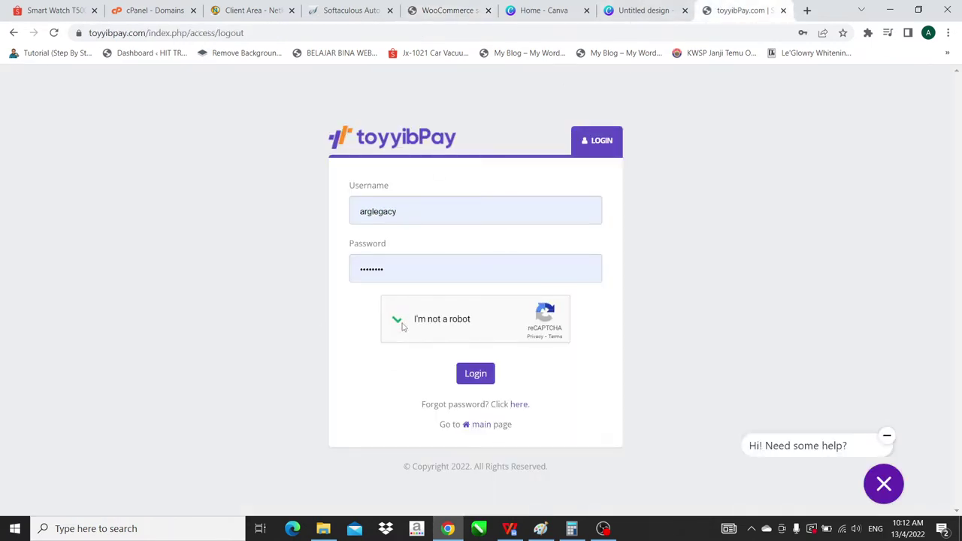
{"action": "left_click", "coordinate": [475, 374]}
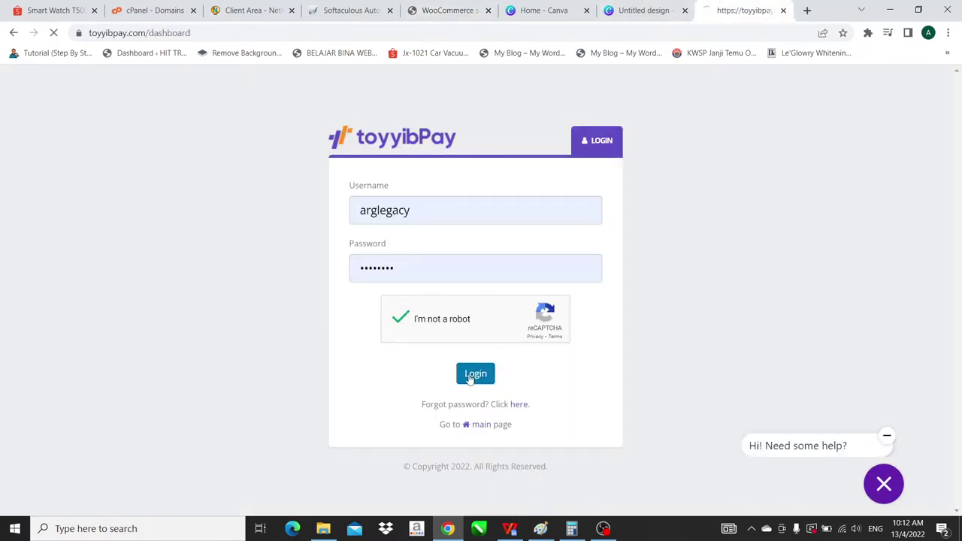
Copy the account's secret key from the Settings section of the toyyibPay user dashboard
{"action": "scroll", "coordinate": [636, 372], "scroll_direction": "down", "scroll_amount": 4}
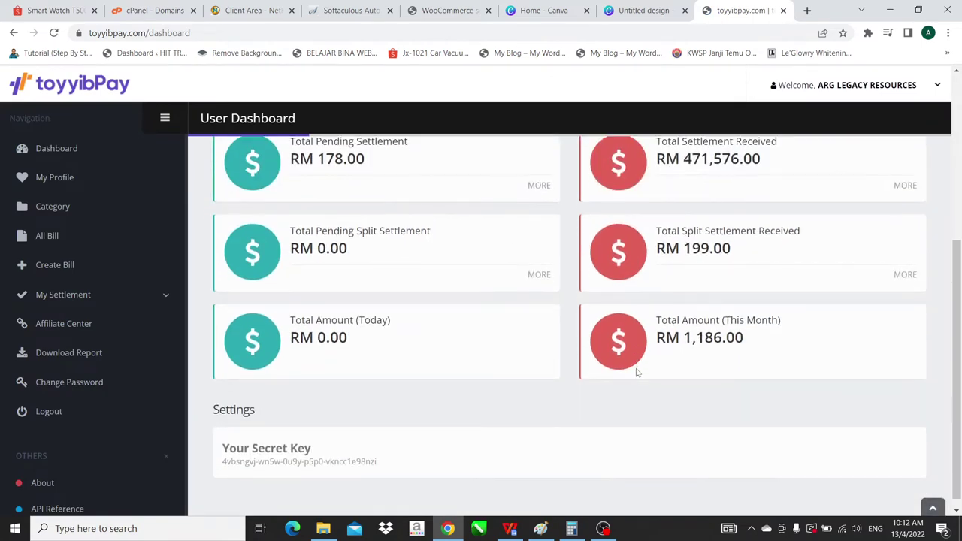
{"action": "scroll", "coordinate": [636, 372], "scroll_direction": "down", "scroll_amount": 1}
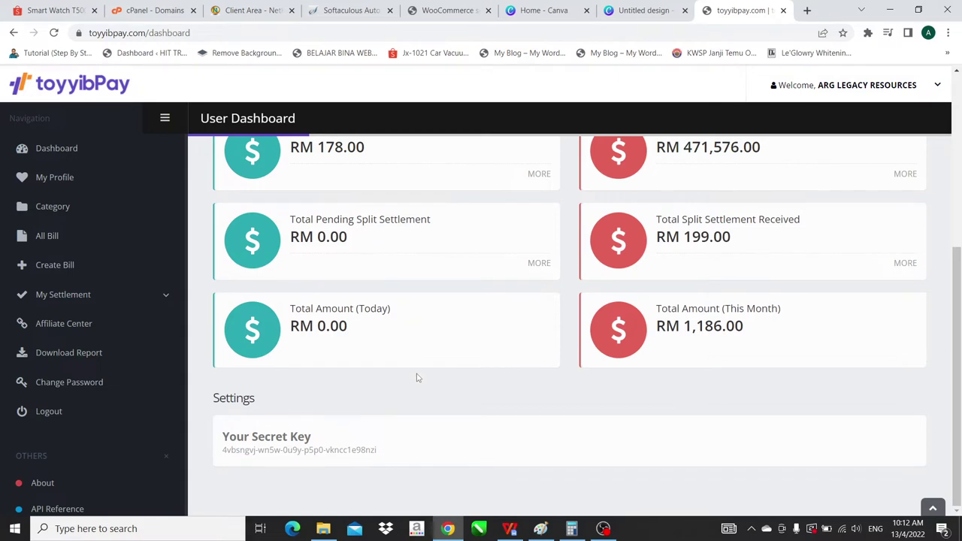
{"action": "scroll", "coordinate": [418, 377], "scroll_direction": "up", "scroll_amount": 1}
{"action": "scroll", "coordinate": [418, 378], "scroll_direction": "down", "scroll_amount": 1}
{"action": "left_click_drag", "start_coordinate": [383, 456], "coordinate": [221, 462]}
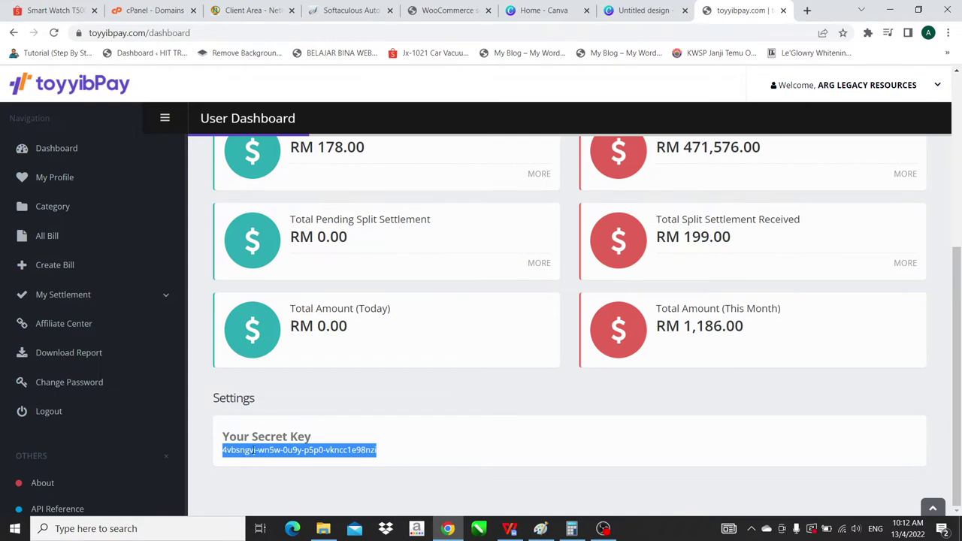
{"action": "right_click", "coordinate": [254, 451]}
{"action": "left_click", "coordinate": [279, 373]}
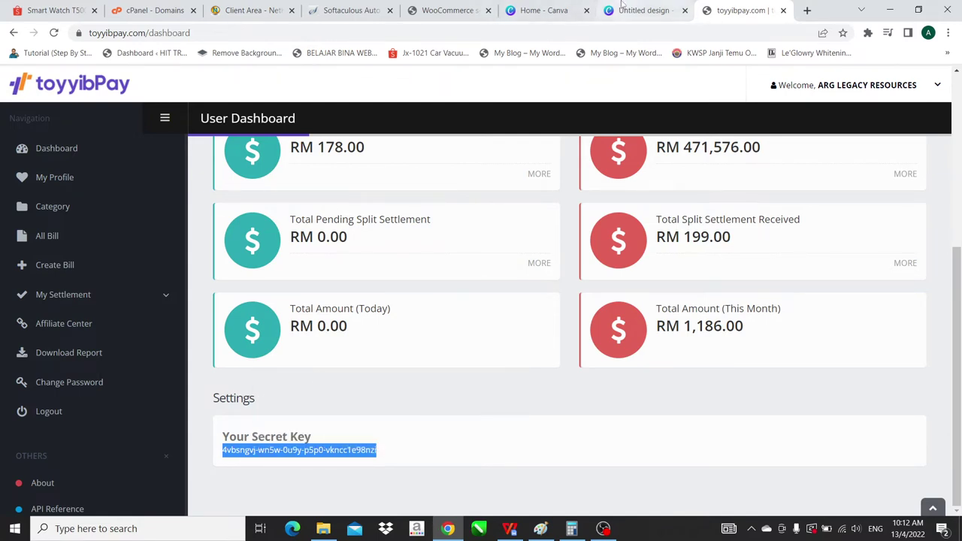
Return to the WooCommerce toyyibPay settings and paste the copied key into the User SecretKey field
{"action": "left_click", "coordinate": [447, 10]}
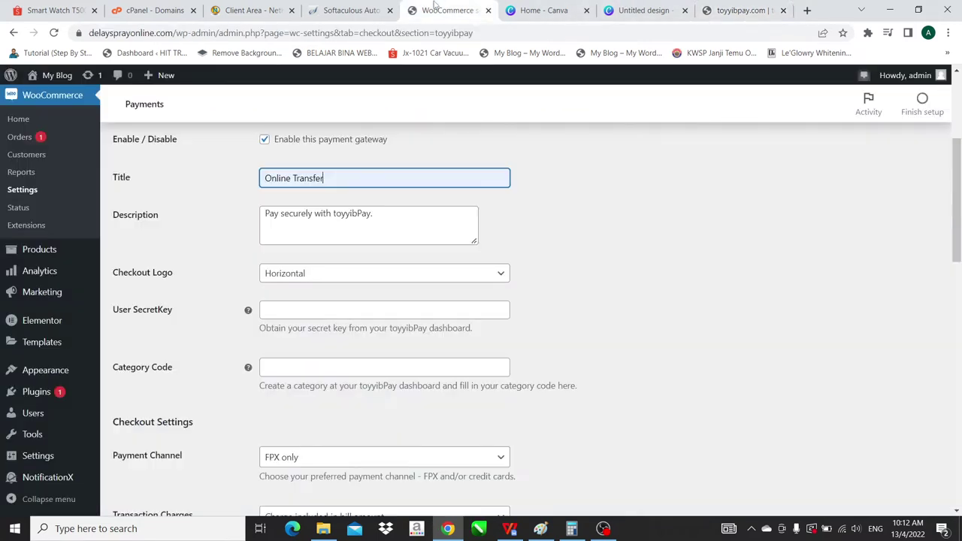
{"action": "left_click", "coordinate": [277, 311]}
{"action": "right_click", "coordinate": [276, 311]}
{"action": "left_click", "coordinate": [320, 409]}
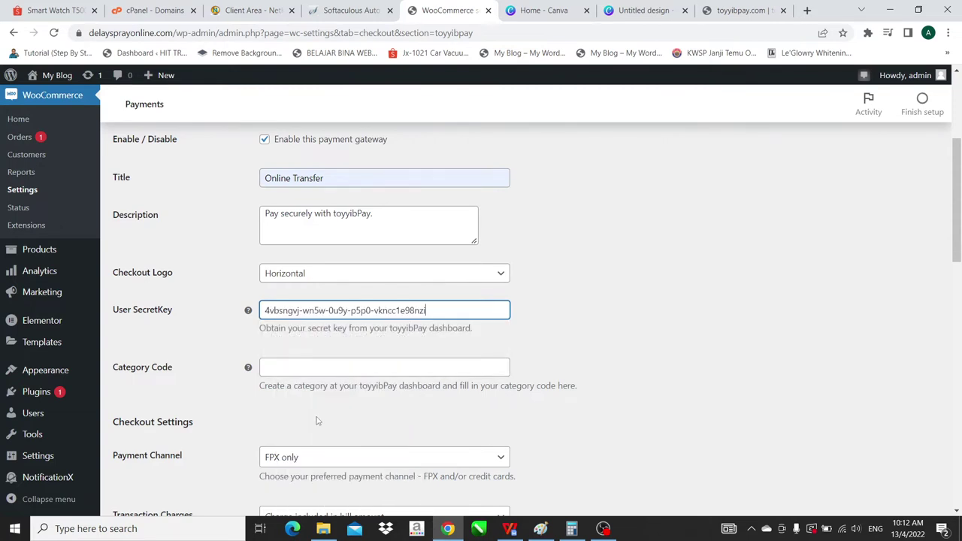
{"action": "left_click", "coordinate": [589, 323]}
Create a new category on the toyyibPay site with Jam as both its name and its description
{"action": "left_click", "coordinate": [735, 10]}
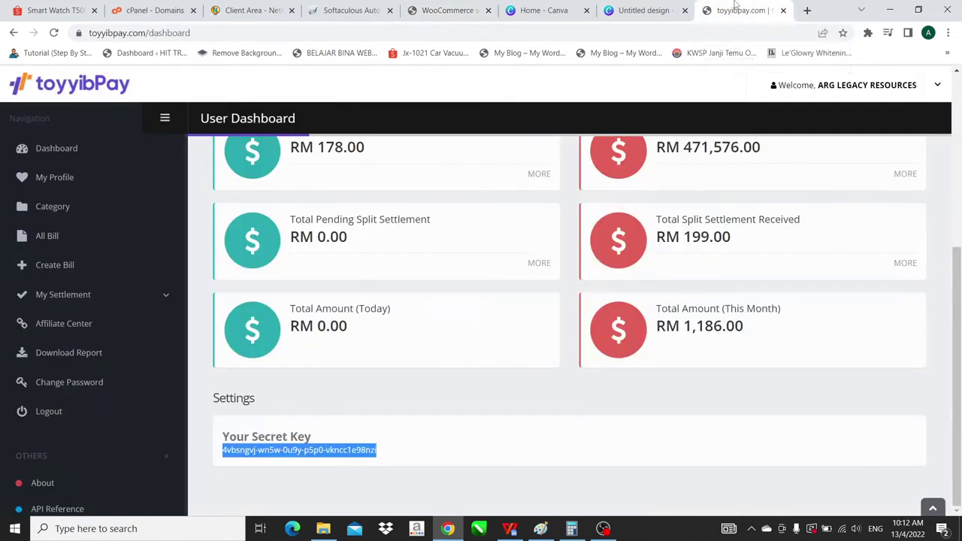
{"action": "left_click", "coordinate": [70, 212]}
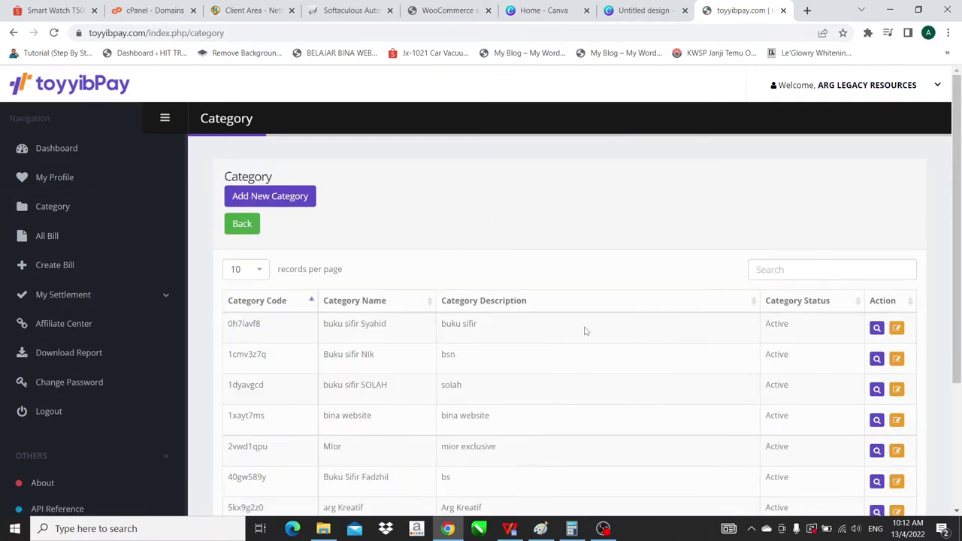
{"action": "scroll", "coordinate": [586, 331], "scroll_direction": "down", "scroll_amount": 2}
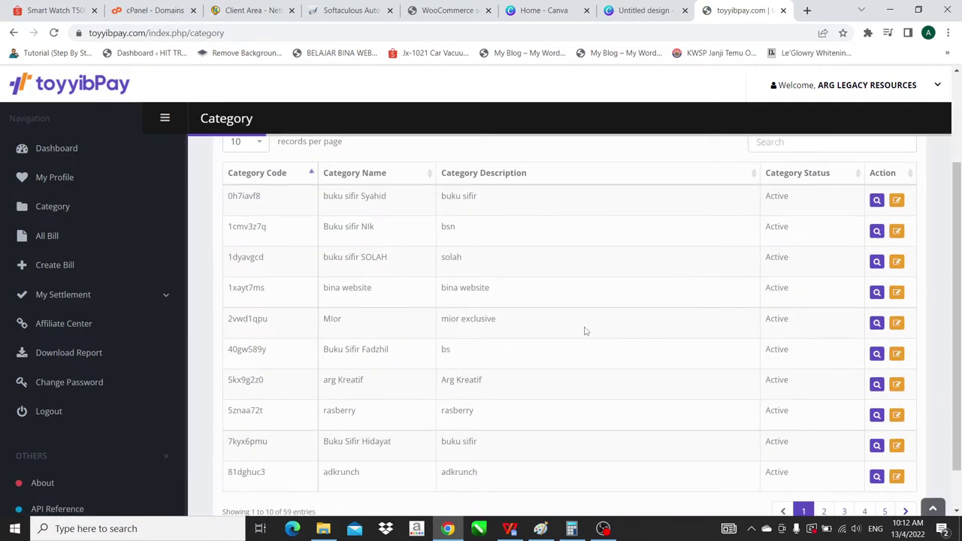
{"action": "scroll", "coordinate": [586, 331], "scroll_direction": "down", "scroll_amount": 1}
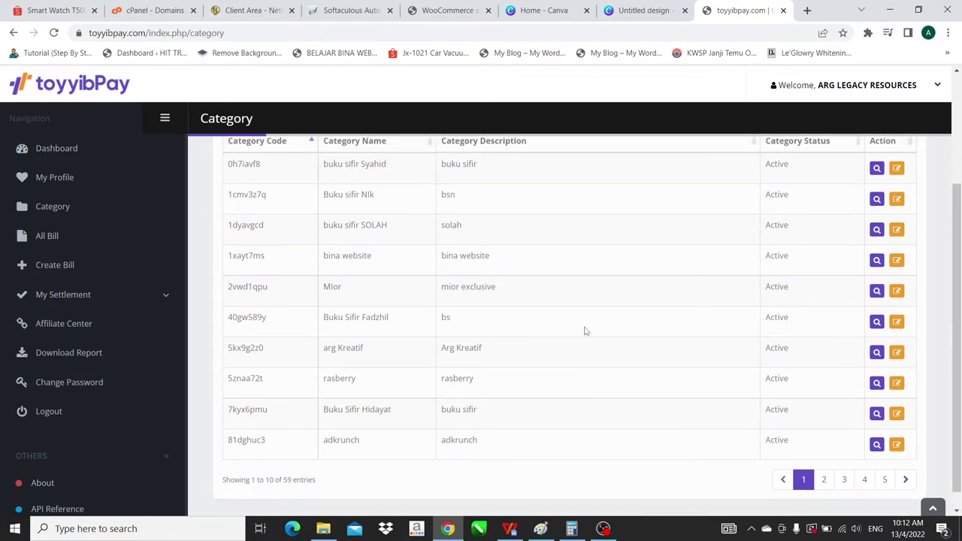
{"action": "scroll", "coordinate": [586, 331], "scroll_direction": "up", "scroll_amount": 3}
{"action": "left_click", "coordinate": [271, 195]}
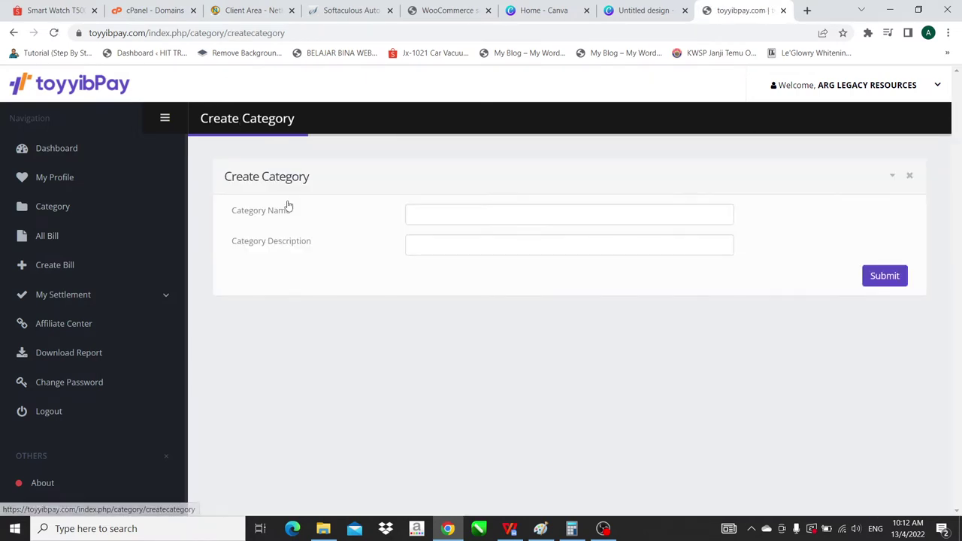
{"action": "left_click", "coordinate": [494, 214]}
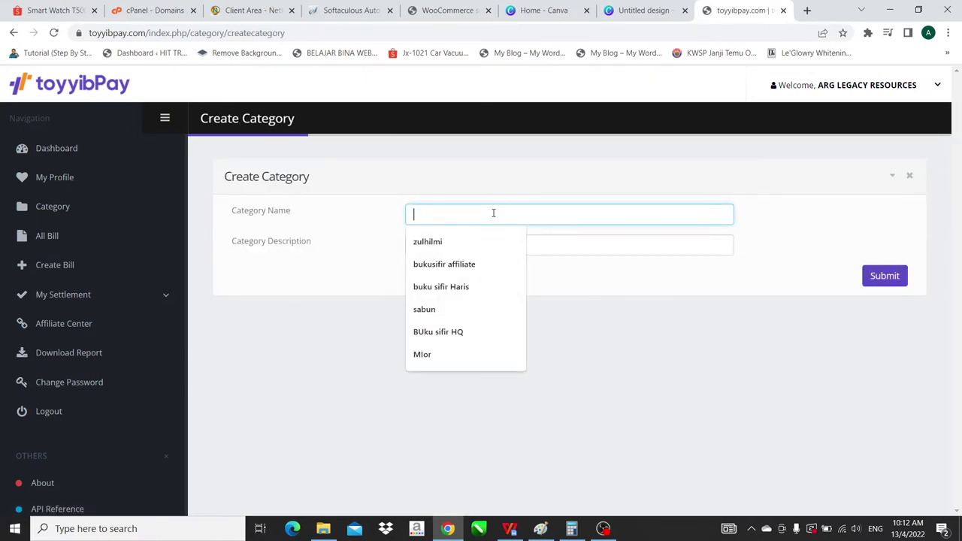
{"action": "type", "text": "Jam"}
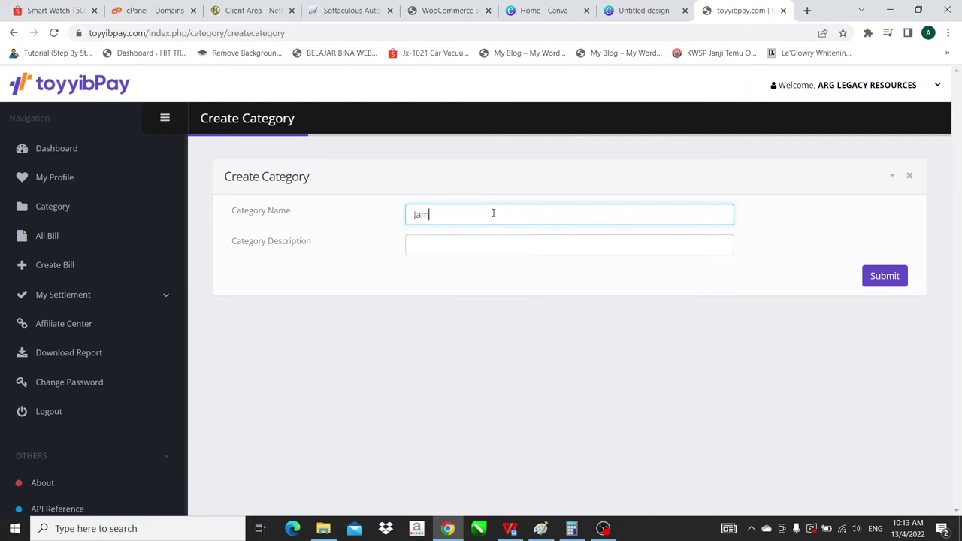
{"action": "left_click", "coordinate": [476, 248]}
{"action": "type", "text": "Jam"}
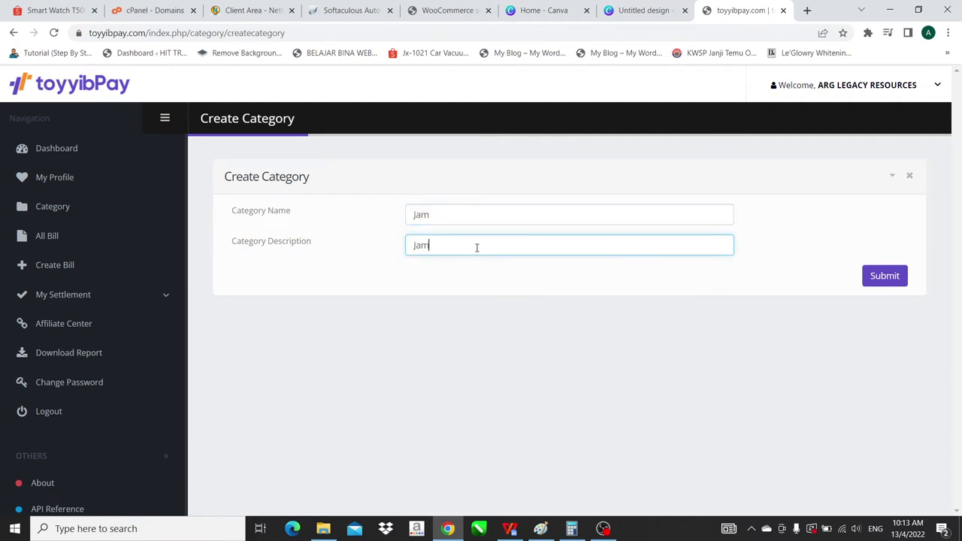
{"action": "left_click", "coordinate": [890, 282]}
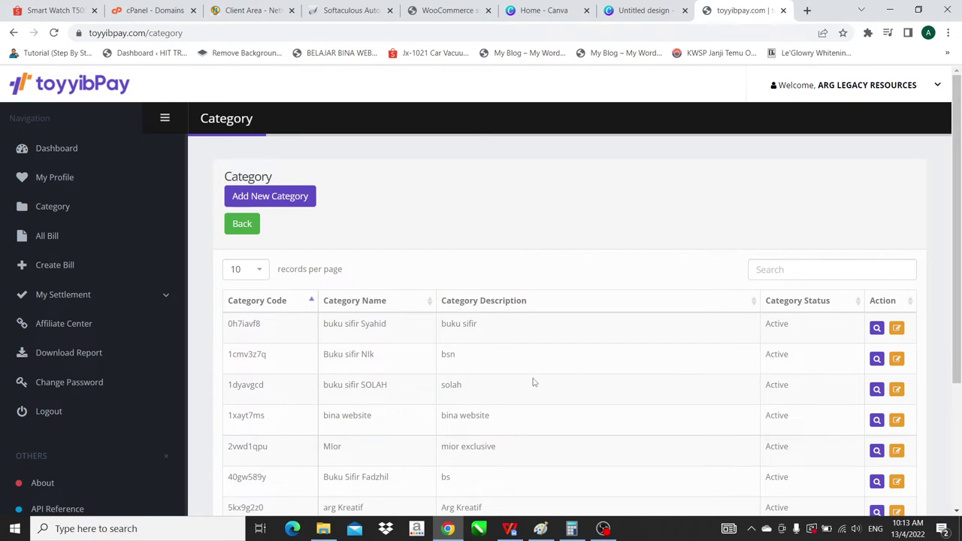
Find the Jam category in the toyyibPay category list and copy its category code
{"action": "scroll", "coordinate": [533, 383], "scroll_direction": "down", "scroll_amount": 3}
{"action": "left_click", "coordinate": [825, 462]}
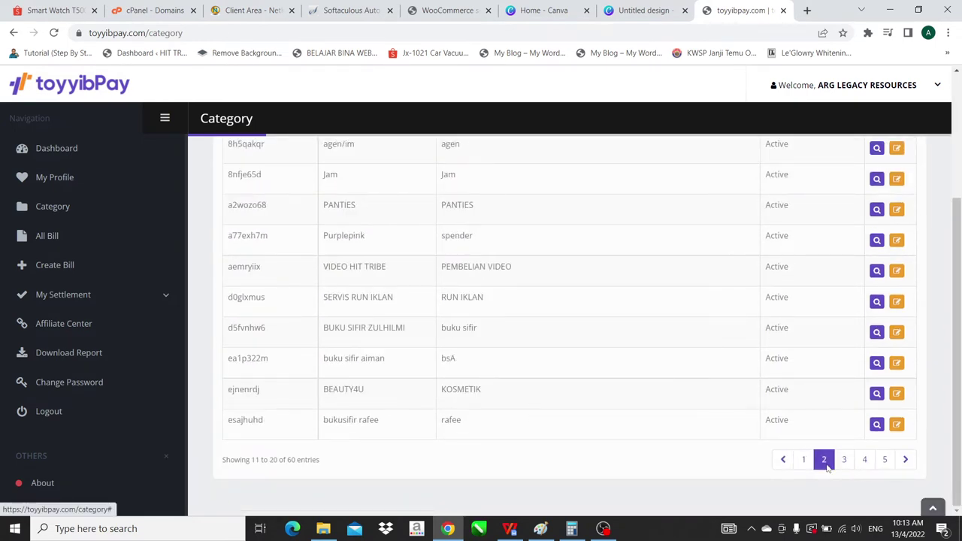
{"action": "scroll", "coordinate": [736, 375], "scroll_direction": "up", "scroll_amount": 3}
{"action": "scroll", "coordinate": [736, 375], "scroll_direction": "down", "scroll_amount": 1}
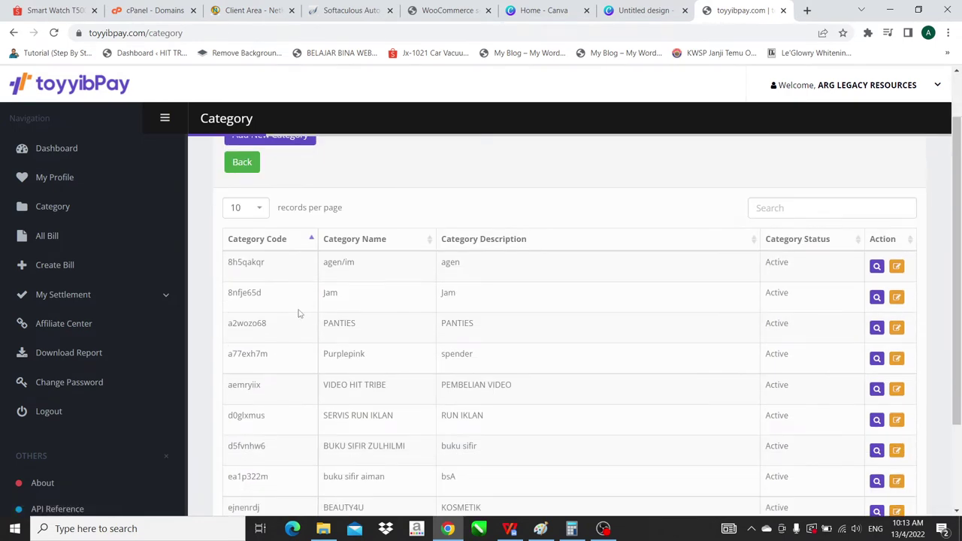
{"action": "left_click_drag", "start_coordinate": [272, 298], "coordinate": [233, 297]}
{"action": "right_click", "coordinate": [238, 295]}
{"action": "left_click", "coordinate": [257, 309]}
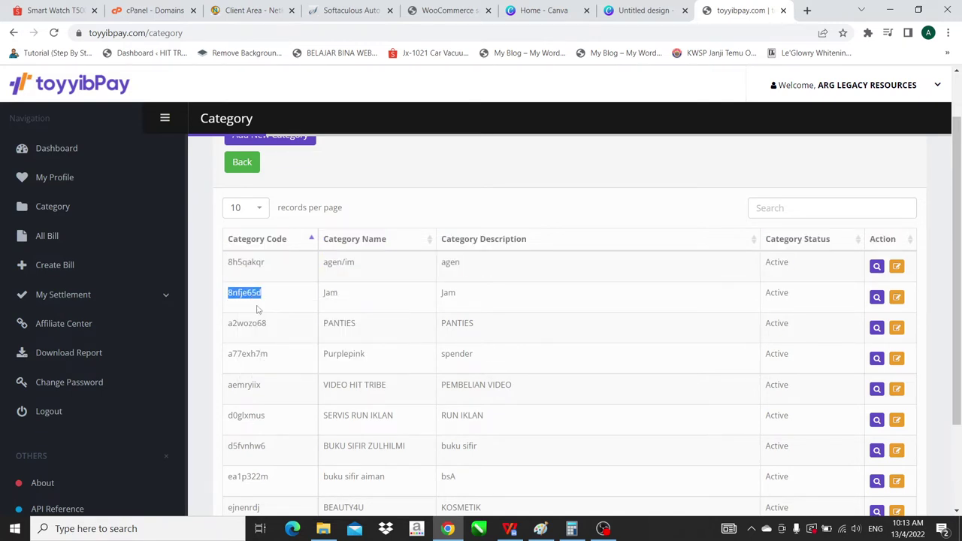
Paste the copied code into the main Category Code field of the WooCommerce toyyibPay settings and save the changes
{"action": "left_click", "coordinate": [477, 6]}
{"action": "right_click", "coordinate": [309, 364]}
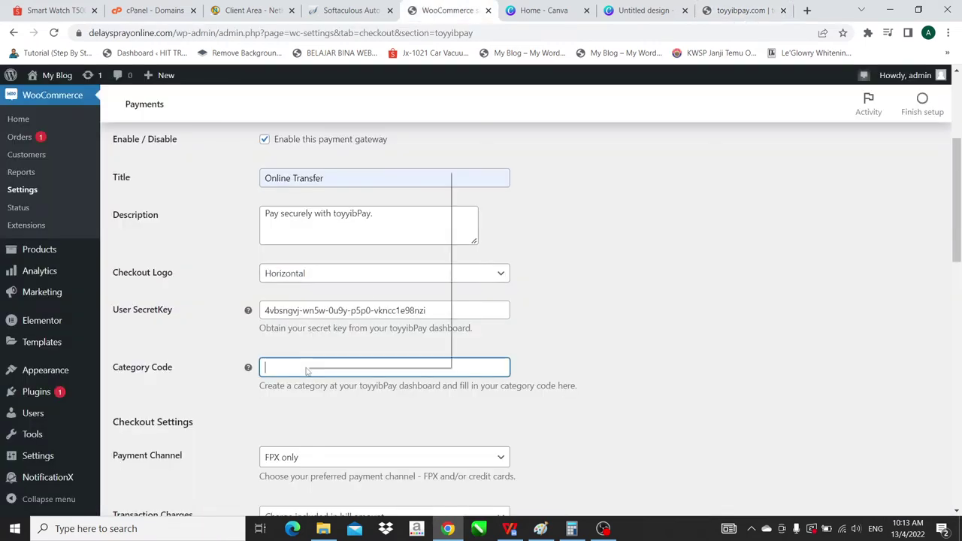
{"action": "left_click", "coordinate": [376, 267]}
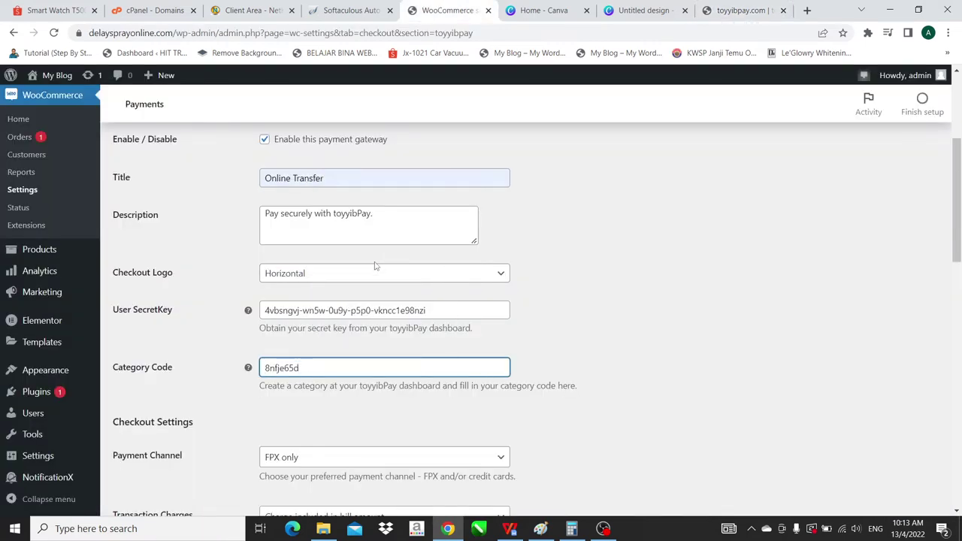
{"action": "scroll", "coordinate": [439, 386], "scroll_direction": "down", "scroll_amount": 10}
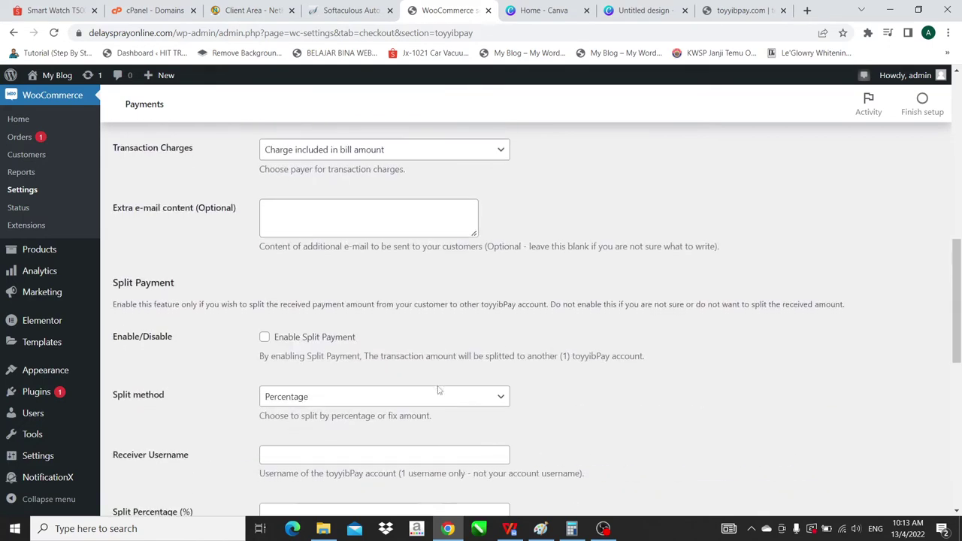
{"action": "scroll", "coordinate": [438, 386], "scroll_direction": "down", "scroll_amount": 3}
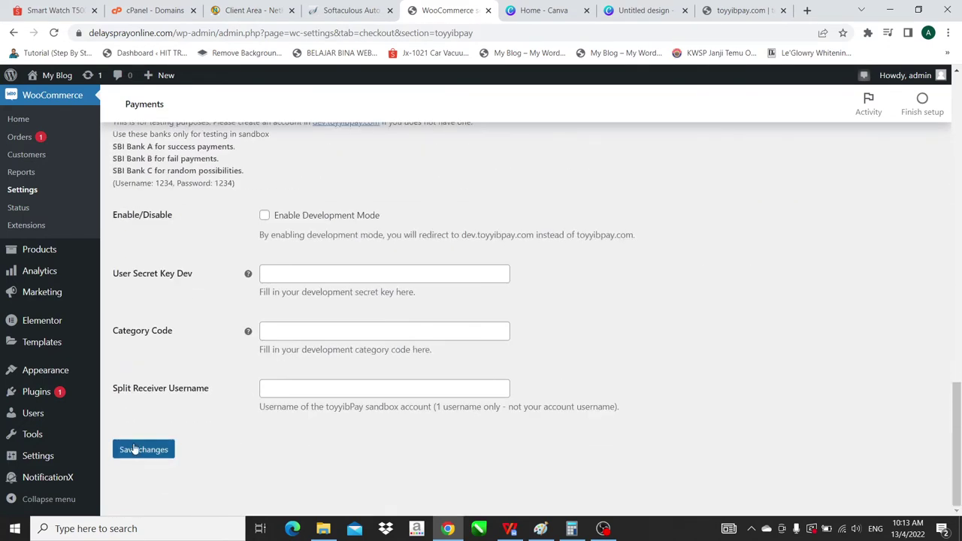
{"action": "left_click", "coordinate": [135, 449]}
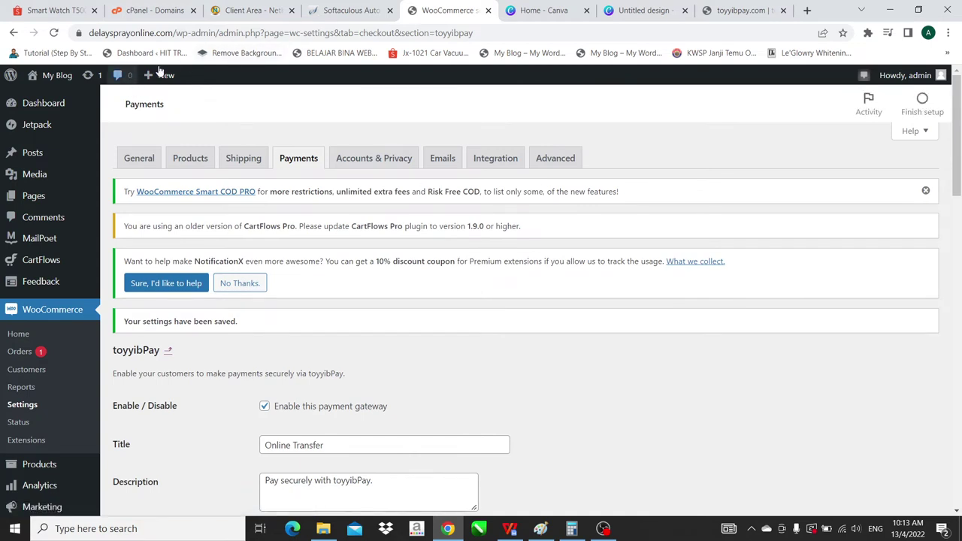
Open the list of all site pages and view the Elementor #14 sales page
{"action": "mouse_move", "coordinate": [73, 75]}
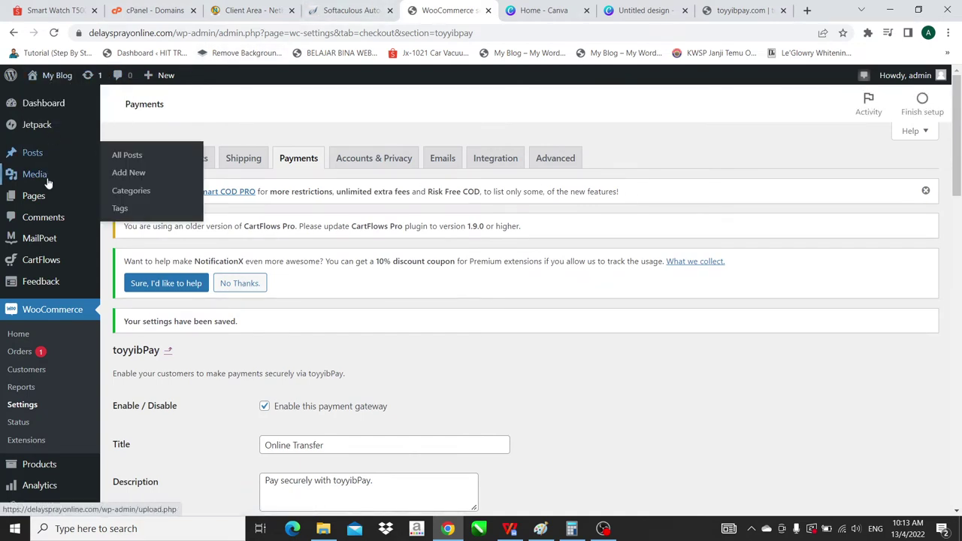
{"action": "mouse_move", "coordinate": [38, 197]}
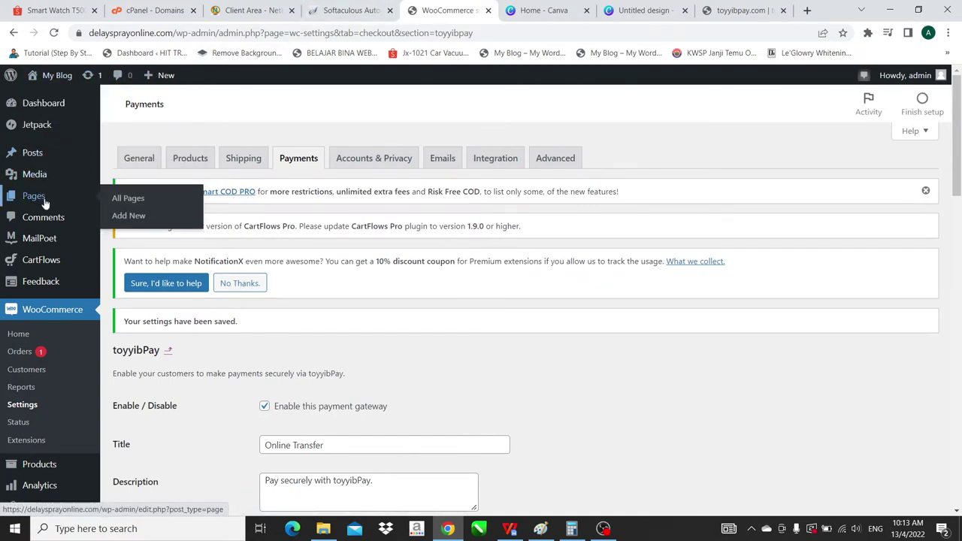
{"action": "left_click", "coordinate": [141, 197]}
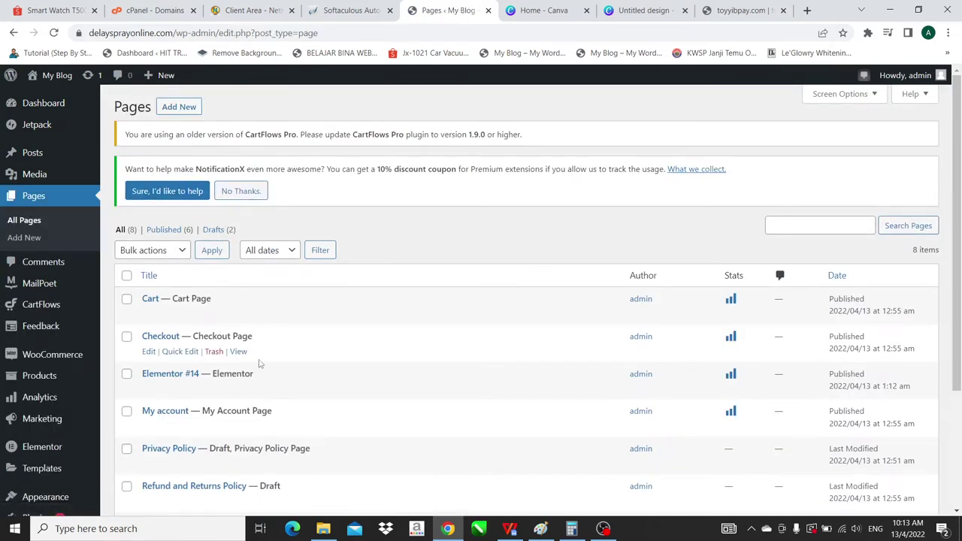
{"action": "scroll", "coordinate": [258, 361], "scroll_direction": "down", "scroll_amount": 2}
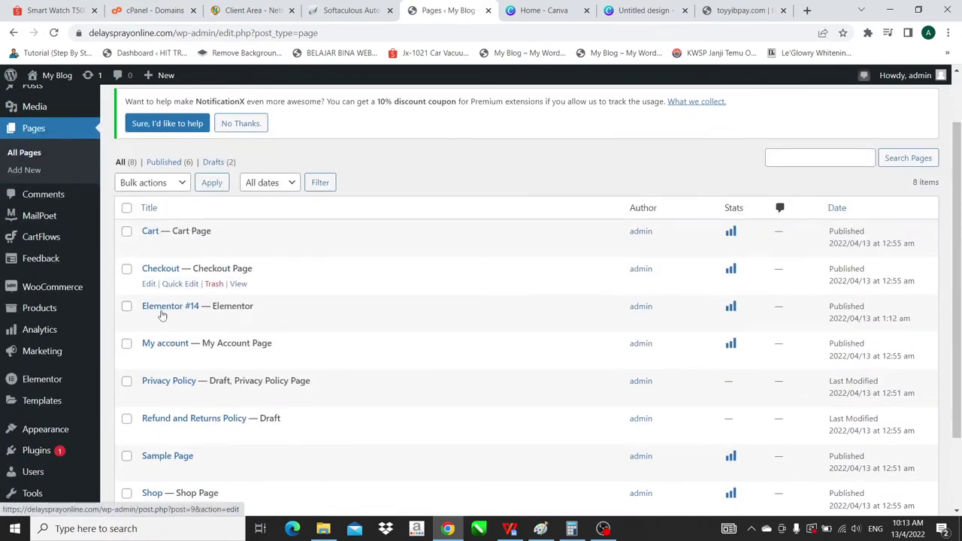
{"action": "scroll", "coordinate": [192, 338], "scroll_direction": "down", "scroll_amount": 1}
{"action": "scroll", "coordinate": [189, 369], "scroll_direction": "up", "scroll_amount": 1}
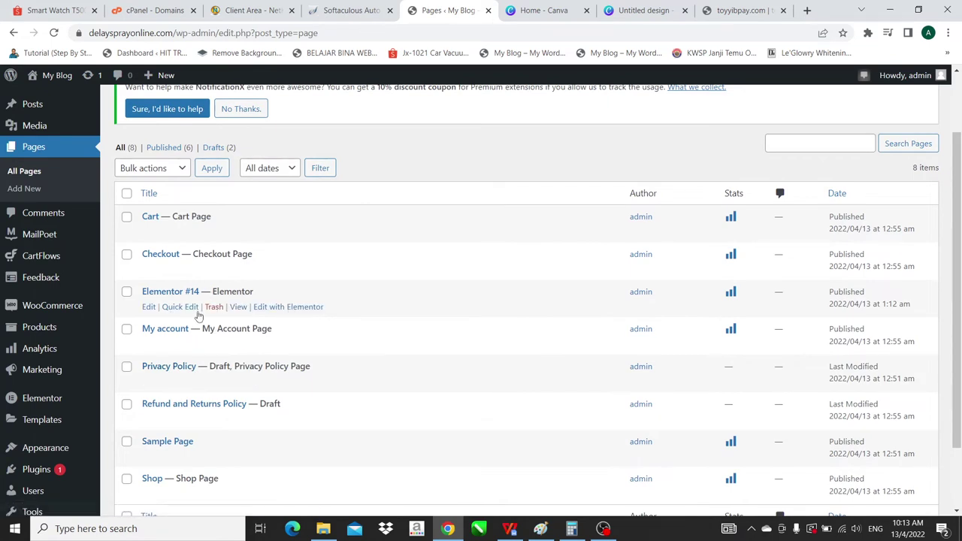
{"action": "left_click", "coordinate": [237, 307]}
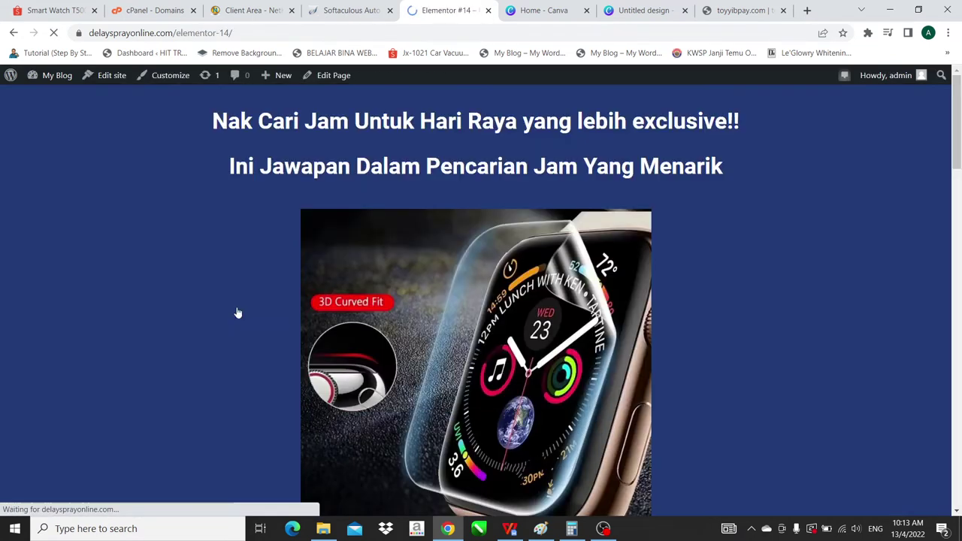
Order Pakej A from the sales page, choose Online Transfer as the payment method, and place the order
{"action": "scroll", "coordinate": [236, 312], "scroll_direction": "down", "scroll_amount": 10}
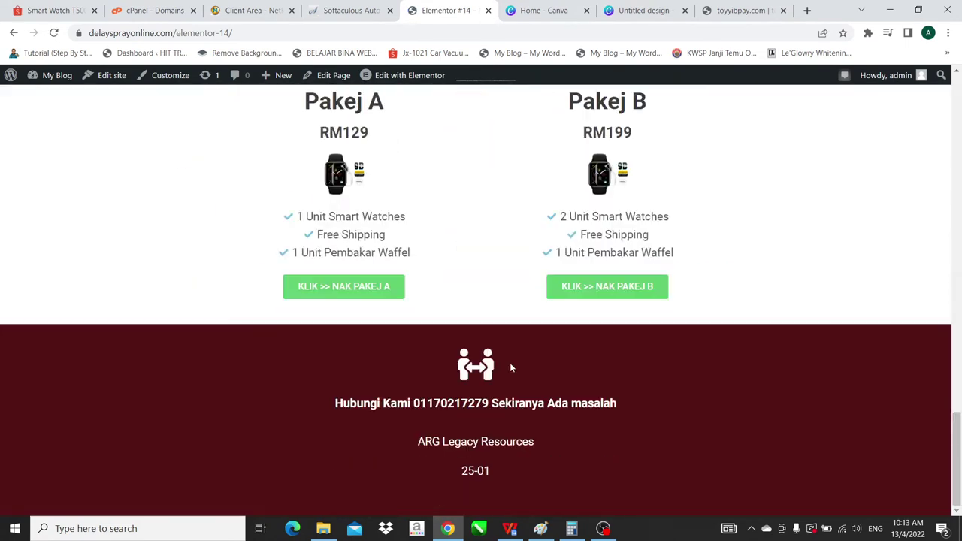
{"action": "left_click", "coordinate": [395, 288]}
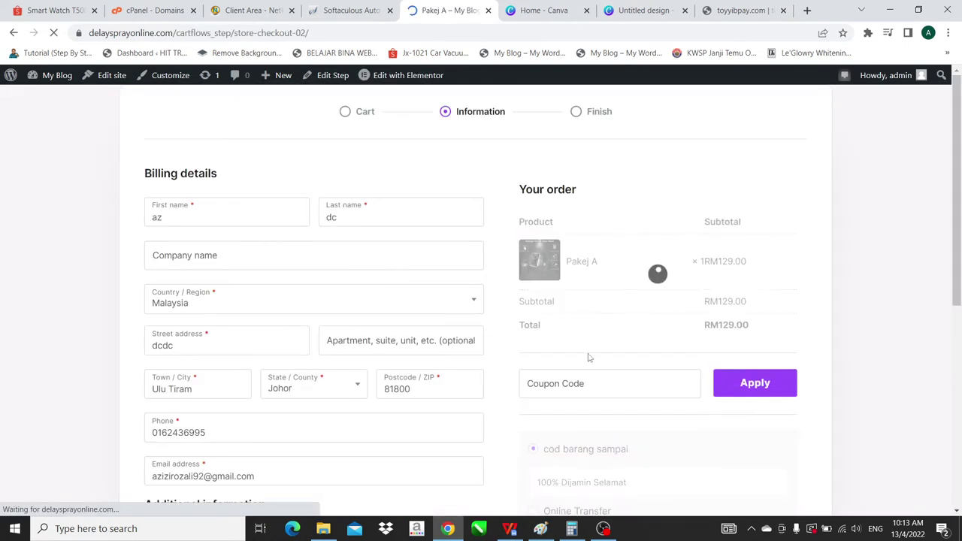
{"action": "scroll", "coordinate": [590, 358], "scroll_direction": "down", "scroll_amount": 3}
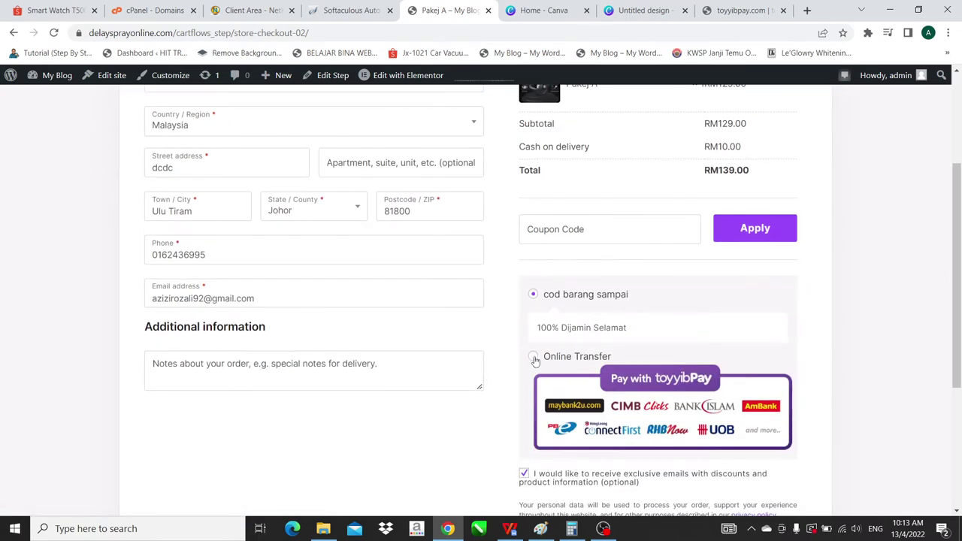
{"action": "left_click", "coordinate": [533, 358]}
{"action": "scroll", "coordinate": [647, 248], "scroll_direction": "up", "scroll_amount": 1}
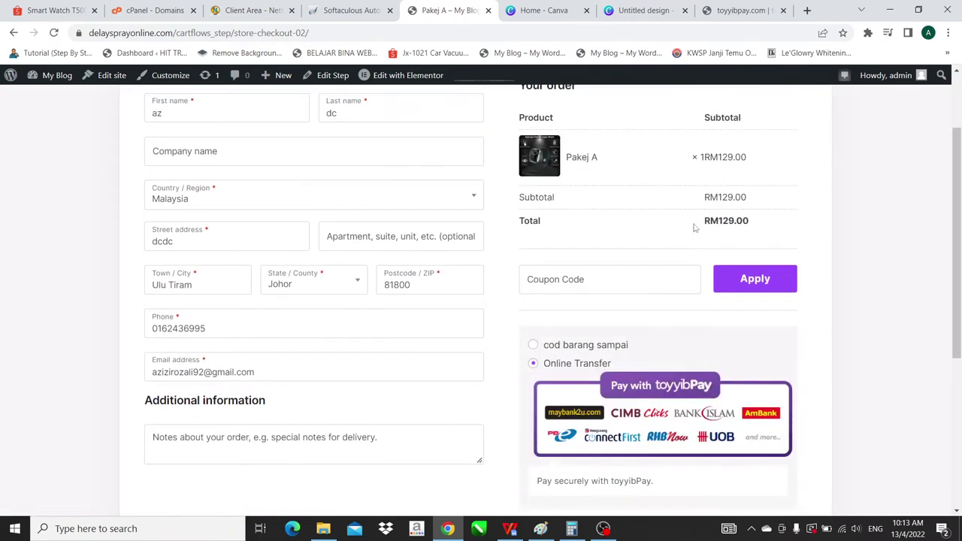
{"action": "scroll", "coordinate": [711, 213], "scroll_direction": "down", "scroll_amount": 3}
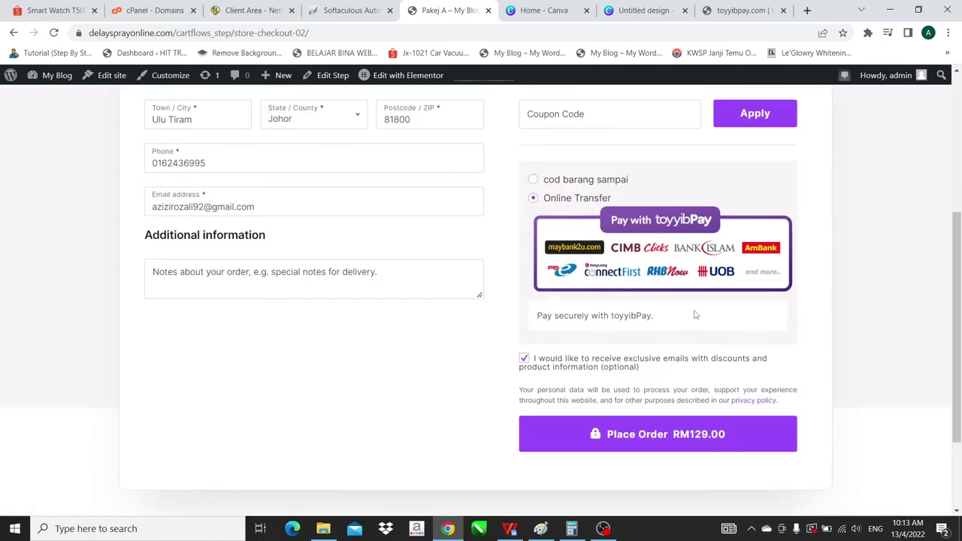
{"action": "left_click", "coordinate": [643, 431]}
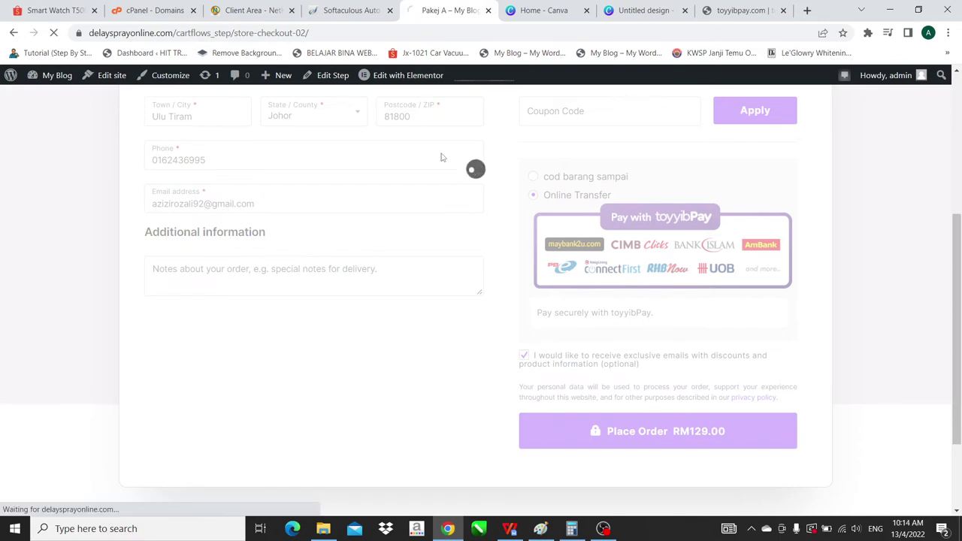
Look over the toyyibPay bill page with its bank options, and return to the WordPress dashboard
{"action": "scroll", "coordinate": [456, 374], "scroll_direction": "down", "scroll_amount": 1}
{"action": "scroll", "coordinate": [457, 373], "scroll_direction": "up", "scroll_amount": 1}
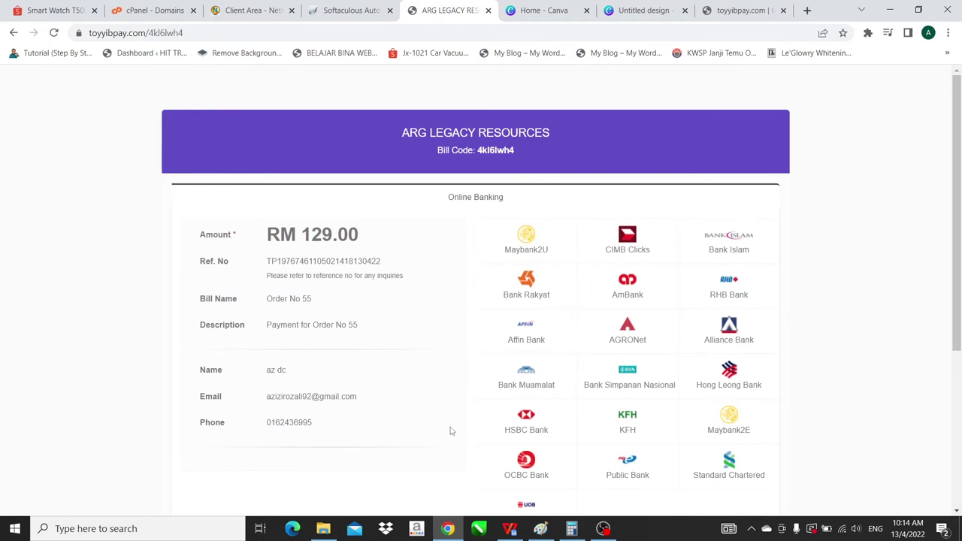
{"action": "scroll", "coordinate": [452, 430], "scroll_direction": "down", "scroll_amount": 3}
{"action": "scroll", "coordinate": [452, 431], "scroll_direction": "up", "scroll_amount": 3}
{"action": "left_click", "coordinate": [14, 33]}
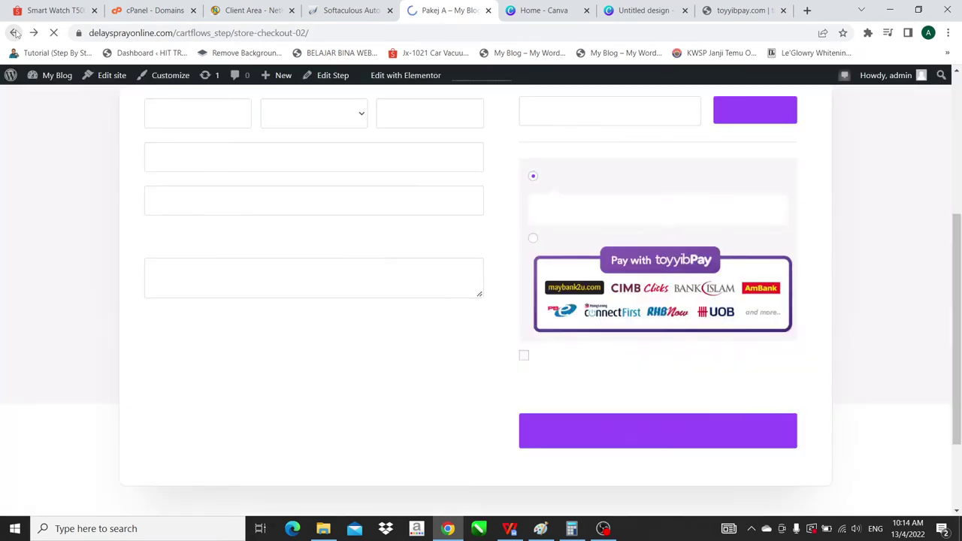
{"action": "mouse_move", "coordinate": [53, 75]}
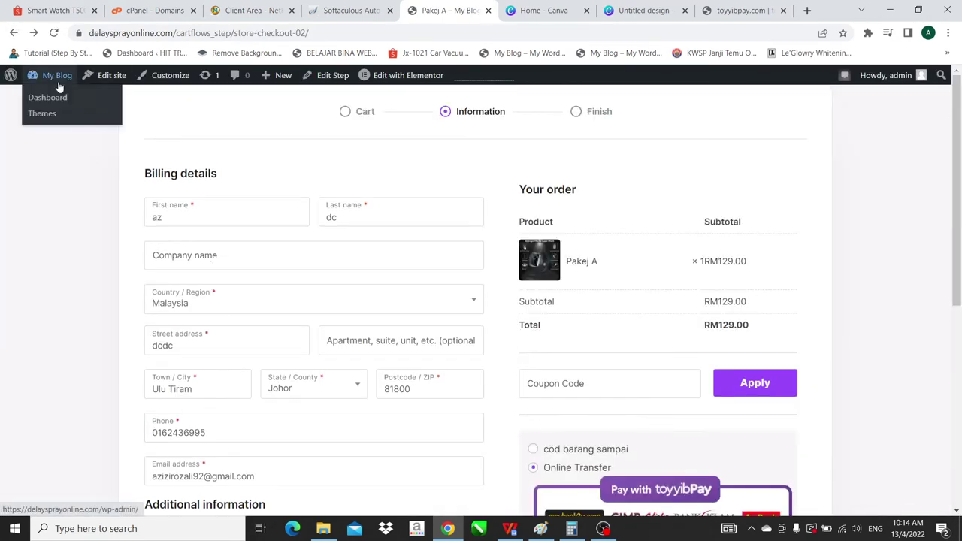
{"action": "left_click", "coordinate": [49, 99]}
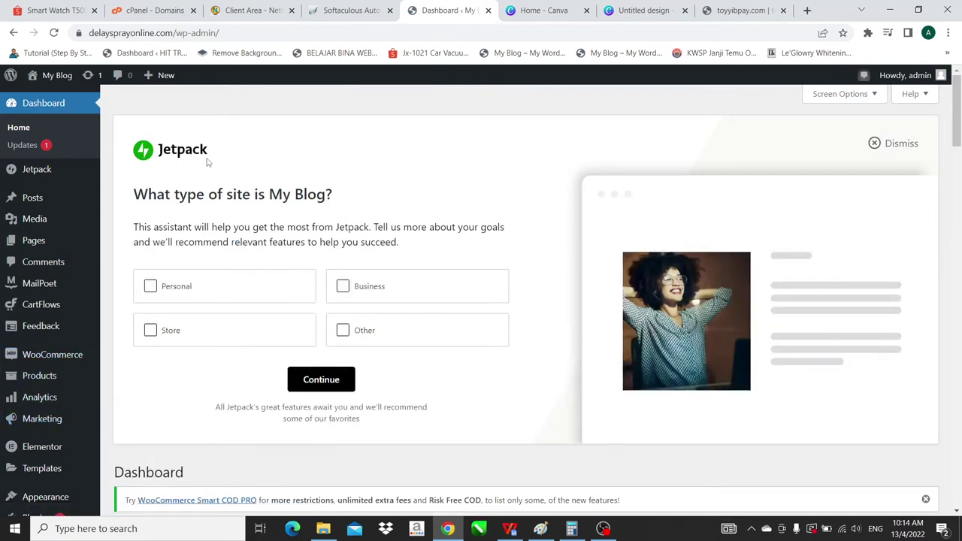
Open the site's root address delaysprayonline.com in a separate tab and look over its homepage
{"action": "left_click", "coordinate": [175, 36]}
{"action": "left_click_drag", "start_coordinate": [89, 34], "coordinate": [201, 33]}
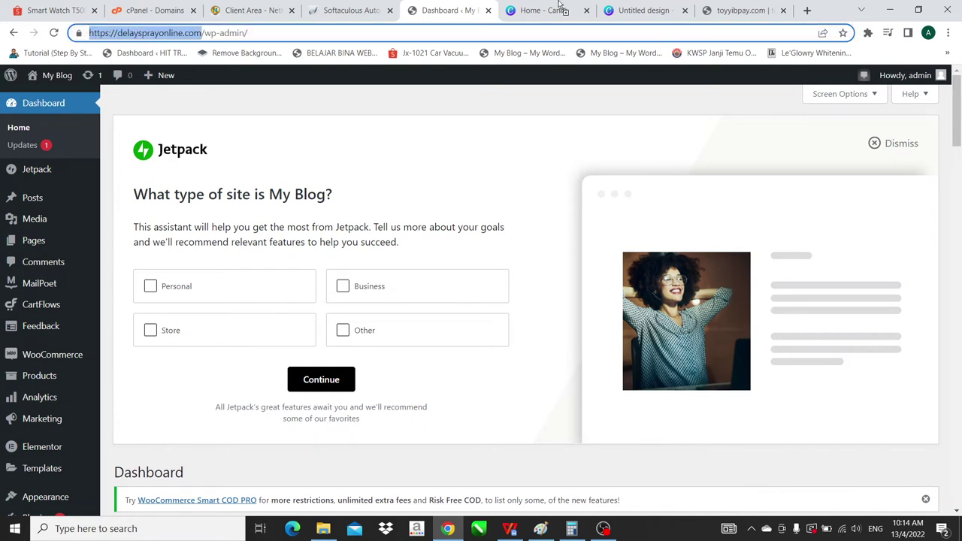
{"action": "left_click_drag", "start_coordinate": [560, 6], "coordinate": [522, 9]}
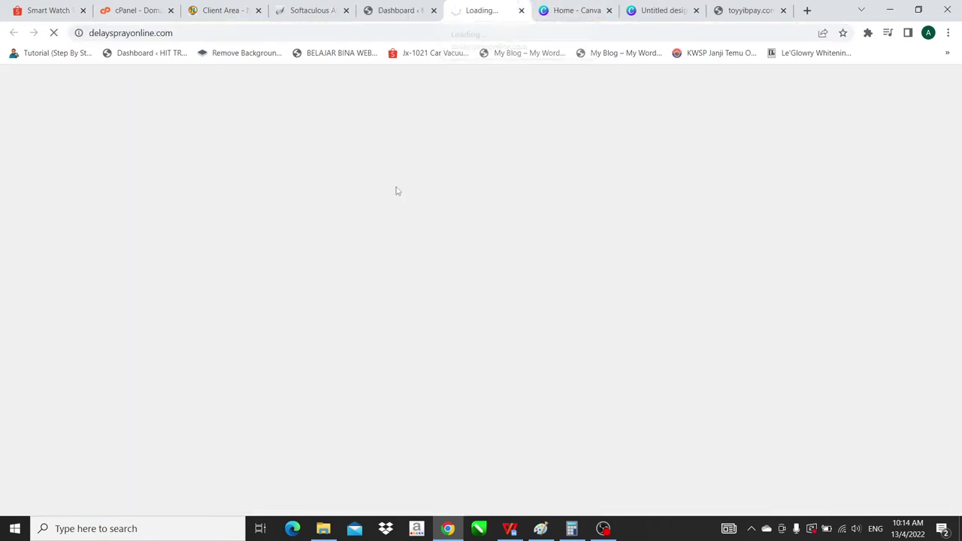
{"action": "scroll", "coordinate": [507, 367], "scroll_direction": "down", "scroll_amount": 4}
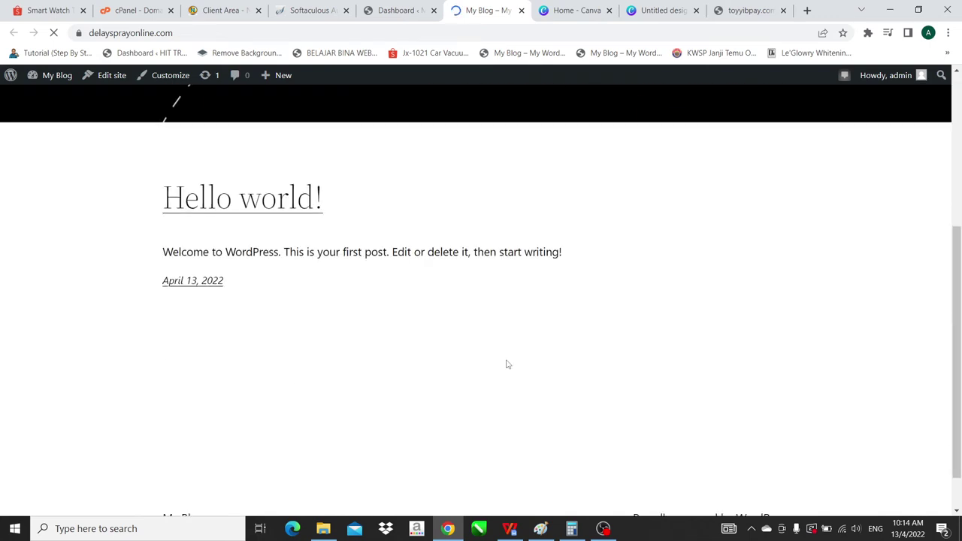
{"action": "scroll", "coordinate": [507, 365], "scroll_direction": "up", "scroll_amount": 5}
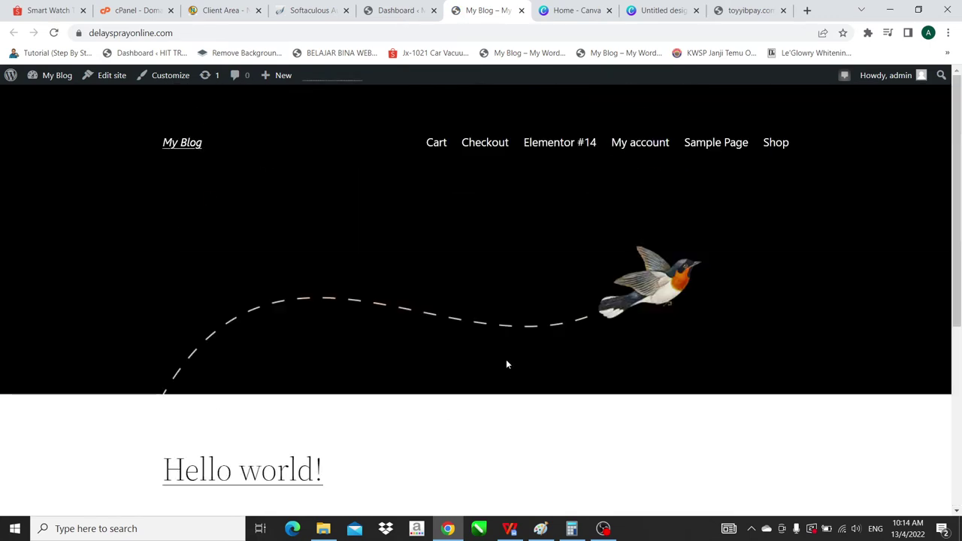
Customize the theme's homepage settings to display the static page Elementor #14 as the homepage, and publish the change
{"action": "left_click", "coordinate": [386, 6]}
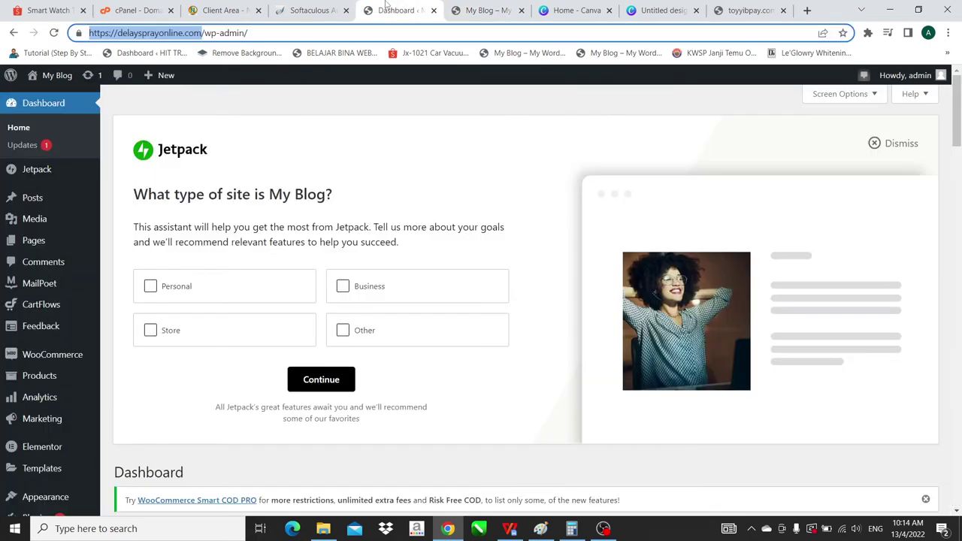
{"action": "scroll", "coordinate": [33, 398], "scroll_direction": "down", "scroll_amount": 2}
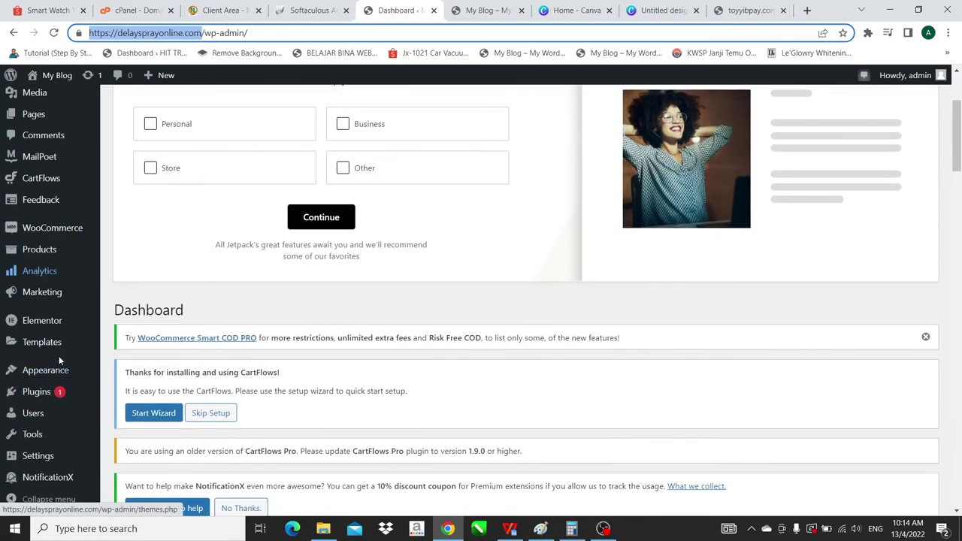
{"action": "mouse_move", "coordinate": [57, 380]}
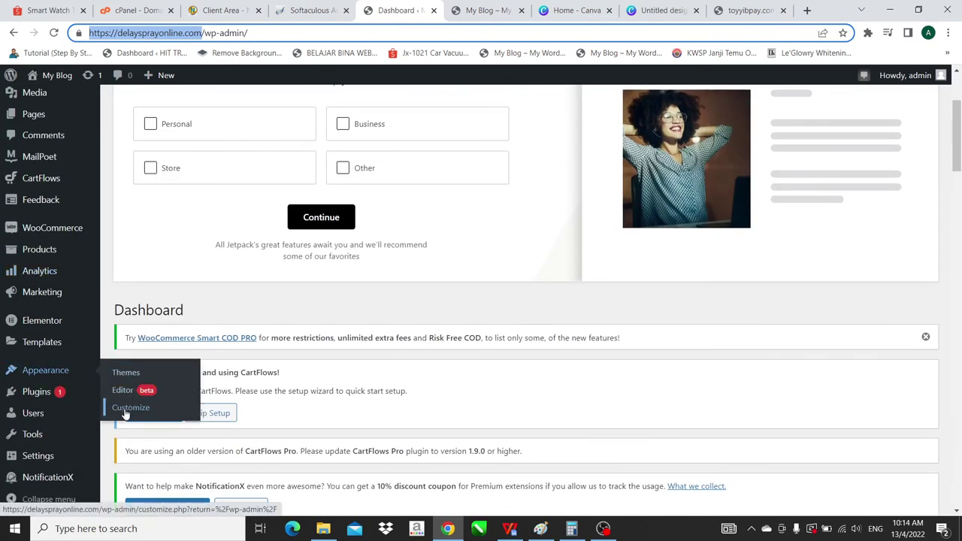
{"action": "left_click", "coordinate": [125, 412]}
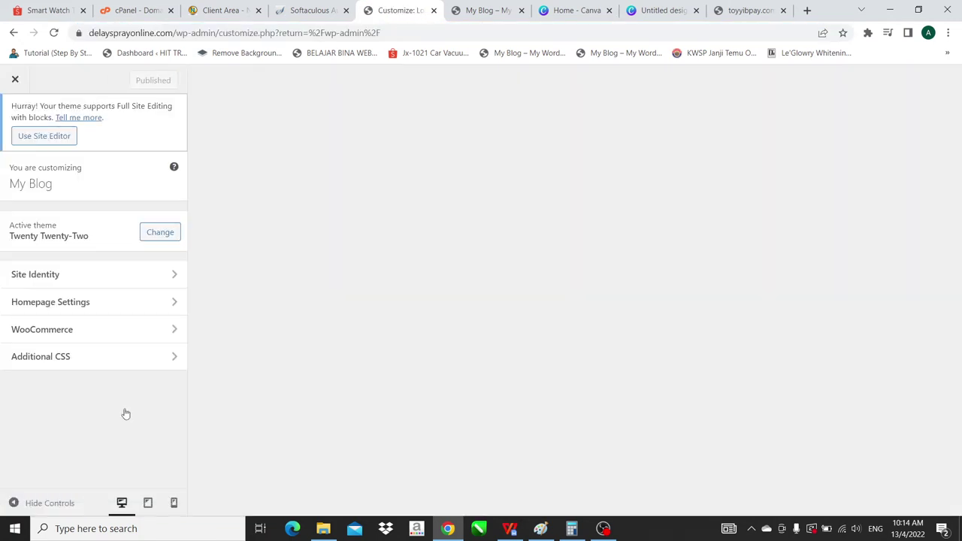
{"action": "left_click", "coordinate": [90, 303]}
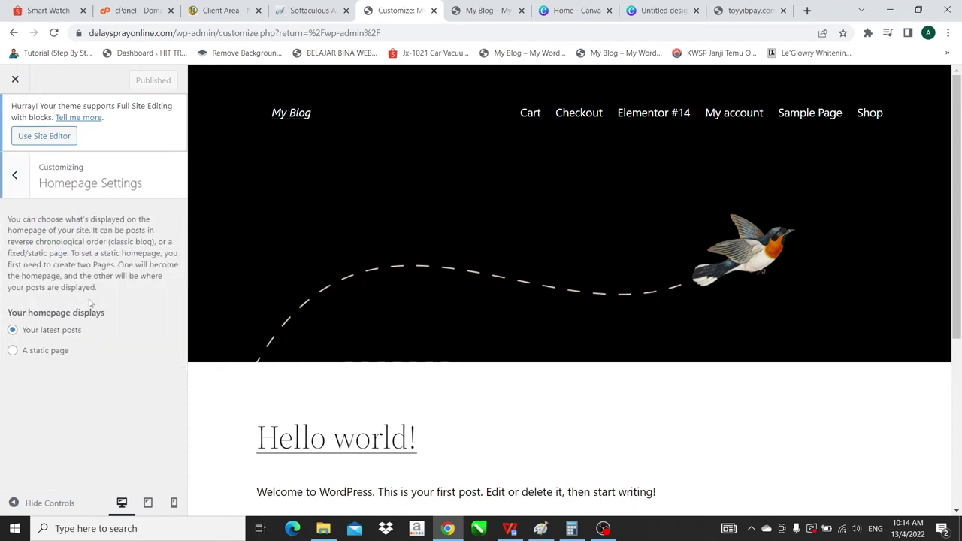
{"action": "left_click", "coordinate": [13, 352]}
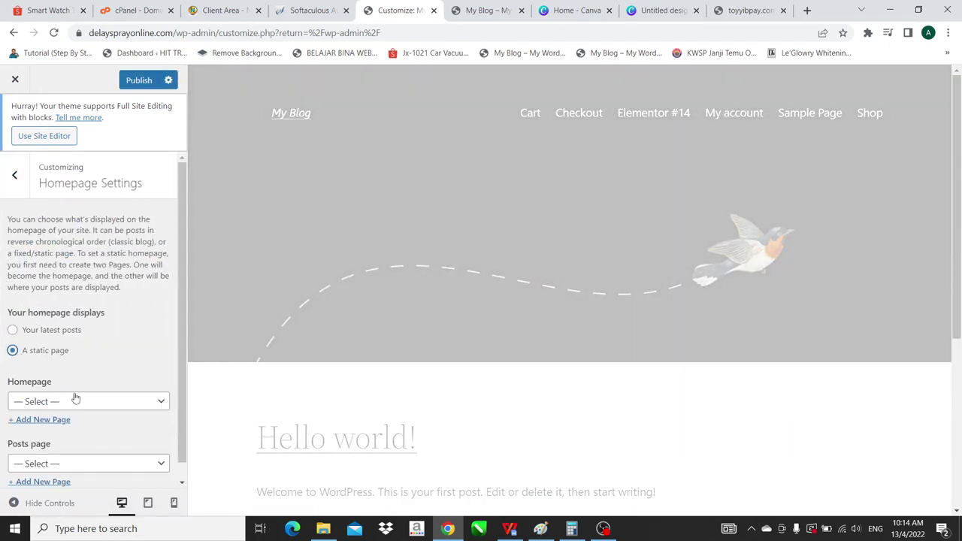
{"action": "left_click", "coordinate": [101, 402]}
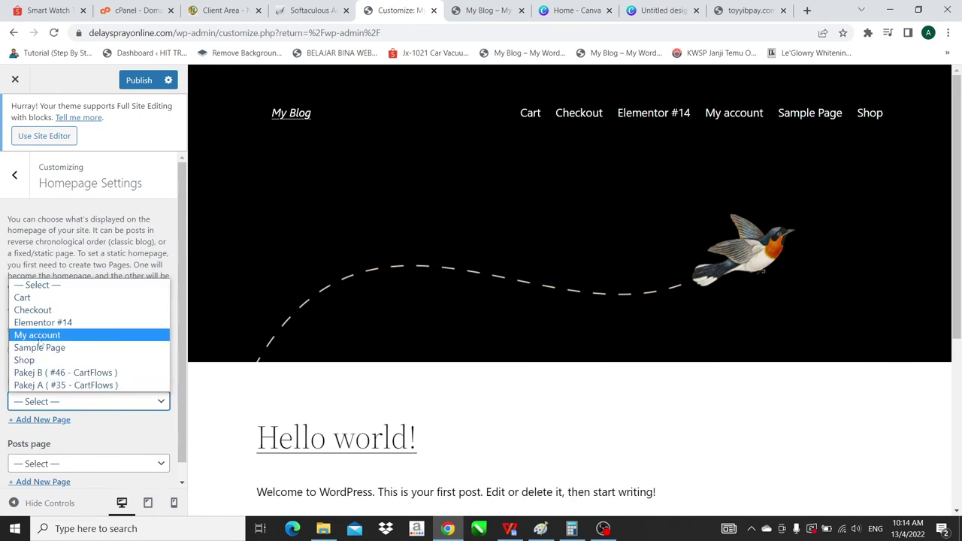
{"action": "left_click", "coordinate": [59, 323]}
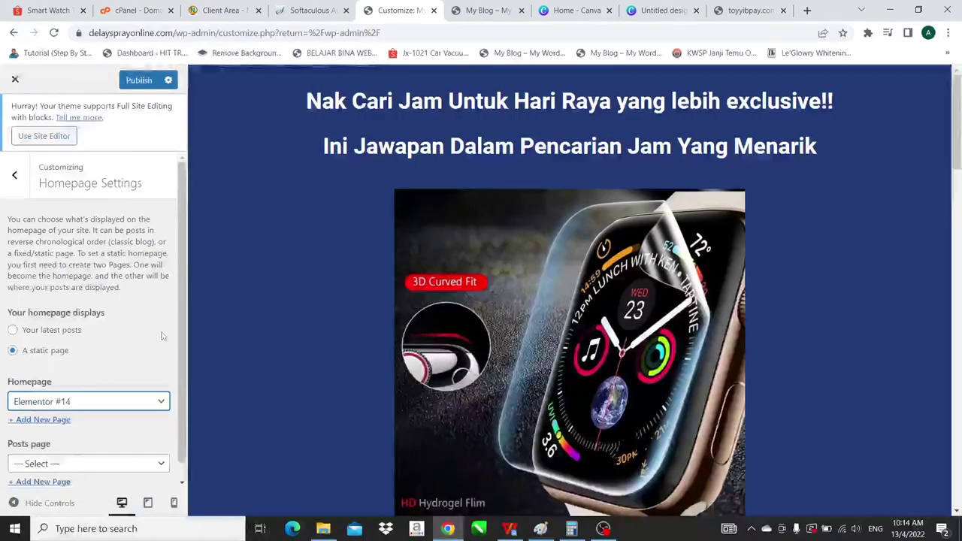
{"action": "left_click", "coordinate": [146, 84]}
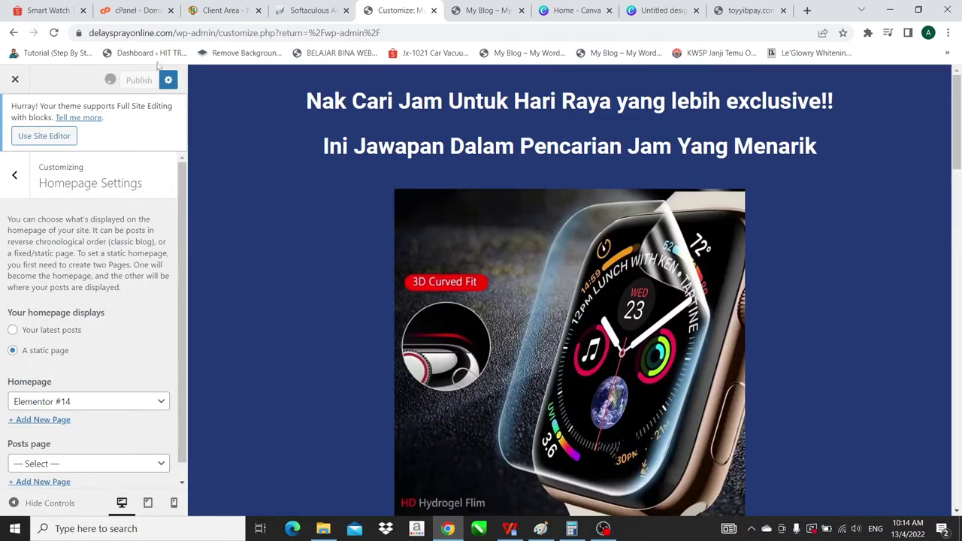
Reload delaysprayonline.com in its own tab and check the homepage down to the package offers
{"action": "left_click_drag", "start_coordinate": [172, 36], "coordinate": [110, 38]}
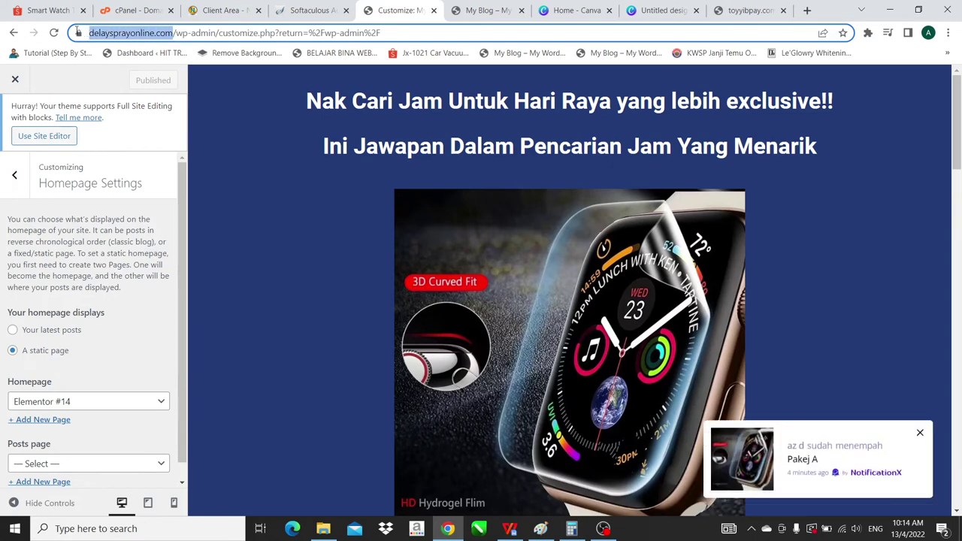
{"action": "left_click", "coordinate": [488, 11]}
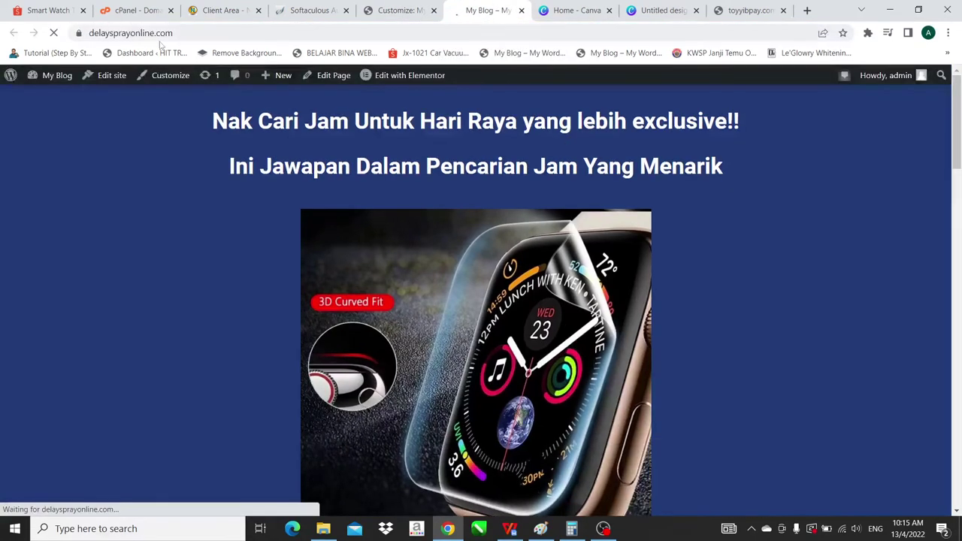
{"action": "scroll", "coordinate": [356, 326], "scroll_direction": "down", "scroll_amount": 10}
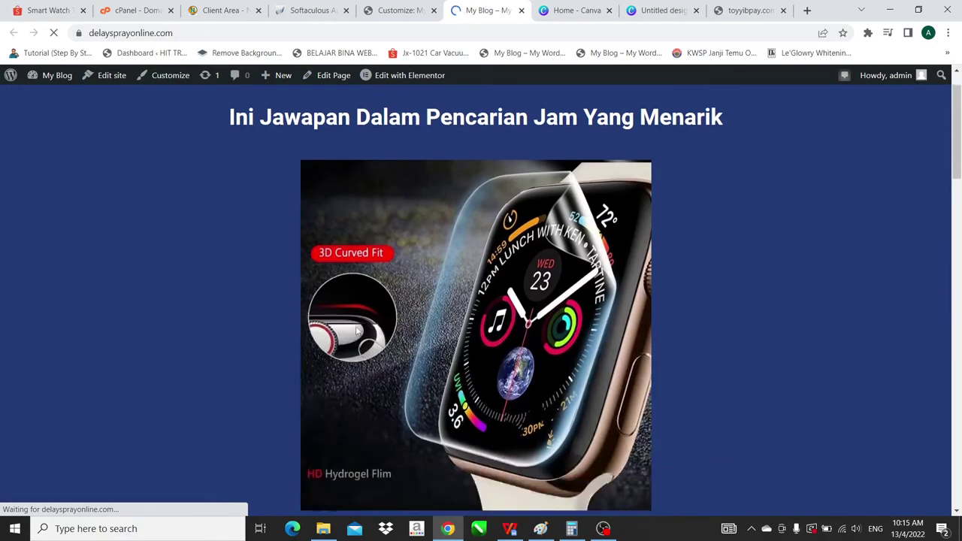
{"action": "scroll", "coordinate": [356, 328], "scroll_direction": "down", "scroll_amount": 5}
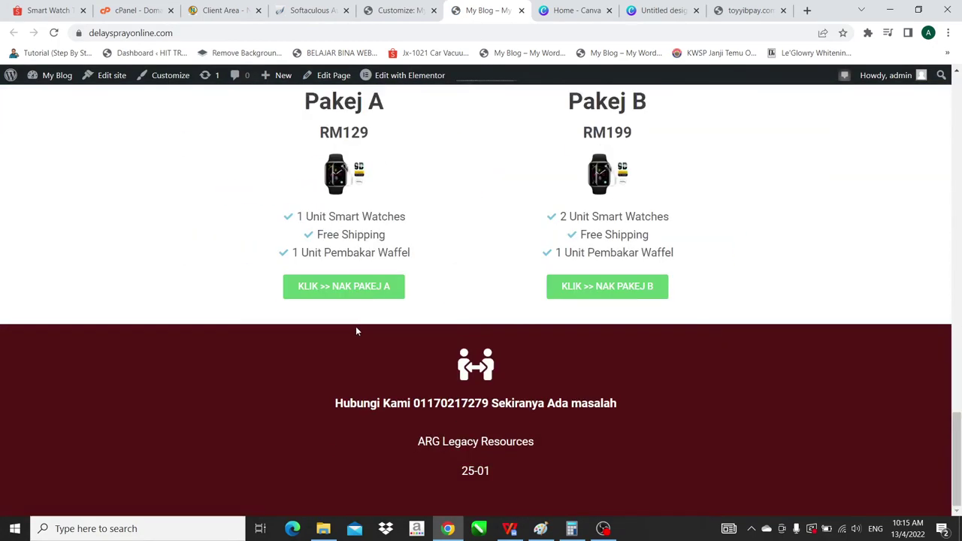
{"action": "scroll", "coordinate": [355, 328], "scroll_direction": "up", "scroll_amount": 15}
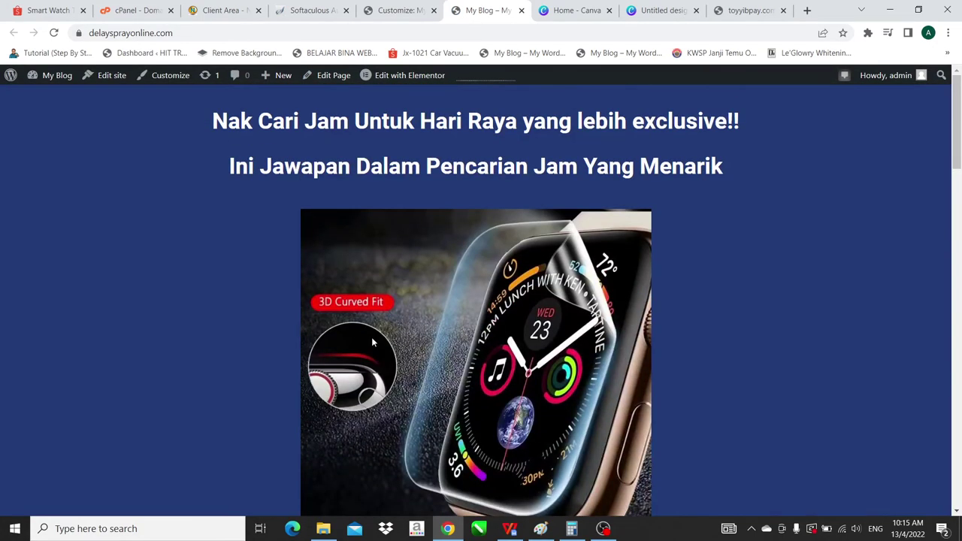
{"action": "scroll", "coordinate": [372, 339], "scroll_direction": "down", "scroll_amount": 12}
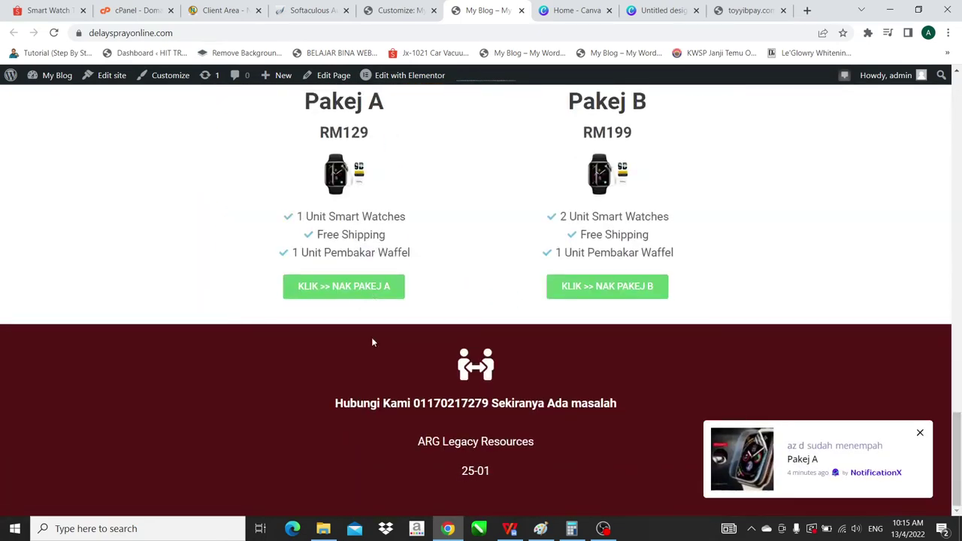
{"action": "scroll", "coordinate": [372, 336], "scroll_direction": "up", "scroll_amount": 8}
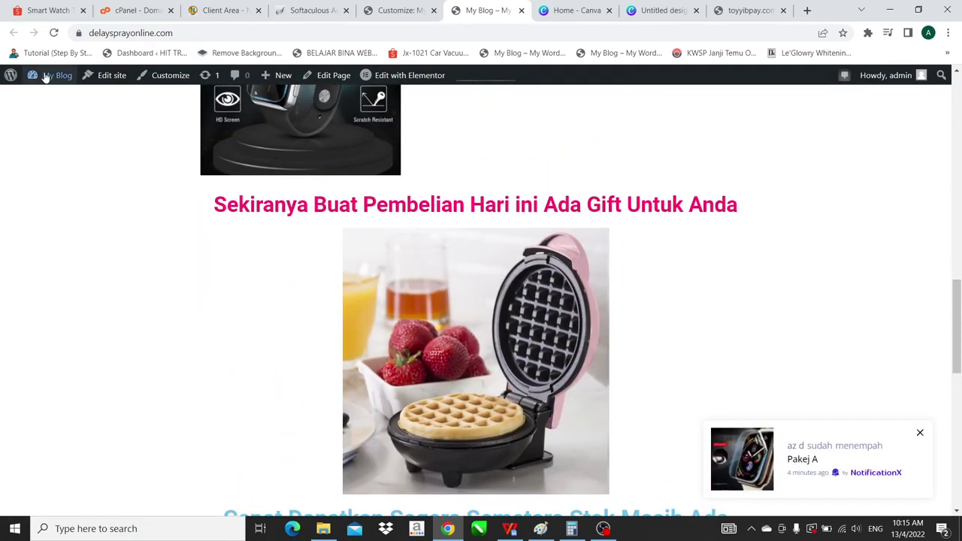
Return to the WordPress dashboard and view the list of WooCommerce orders
{"action": "mouse_move", "coordinate": [53, 75]}
{"action": "left_click", "coordinate": [47, 97]}
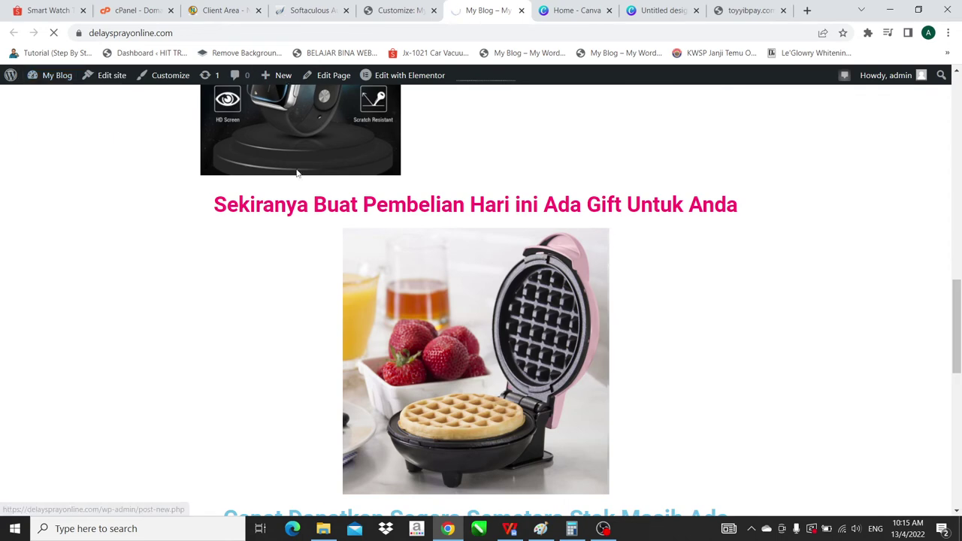
{"action": "scroll", "coordinate": [509, 314], "scroll_direction": "down", "scroll_amount": 4}
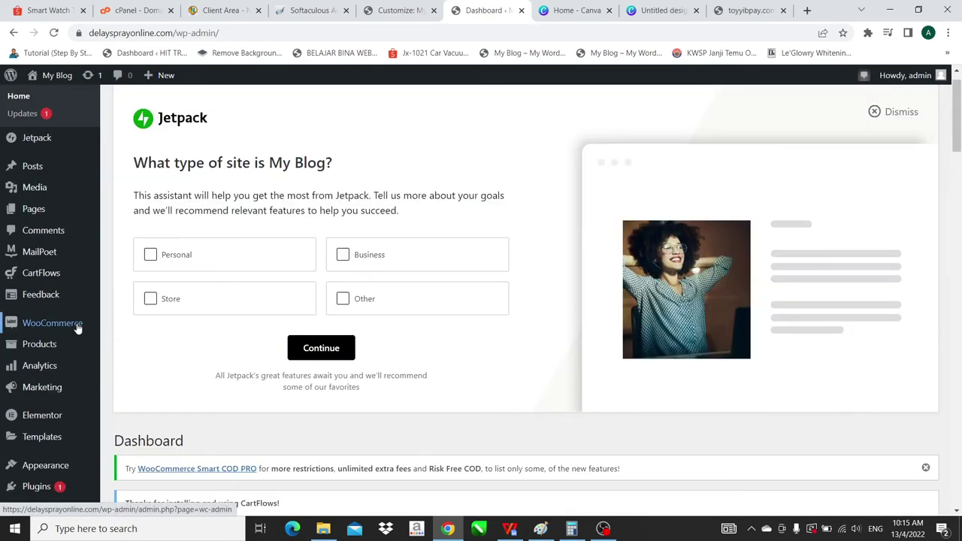
{"action": "mouse_move", "coordinate": [75, 329]}
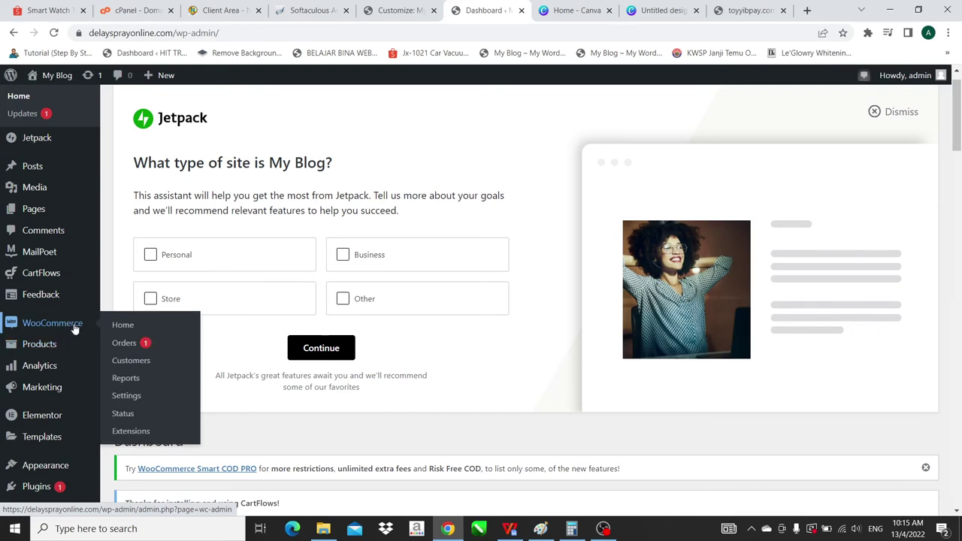
{"action": "left_click", "coordinate": [134, 350]}
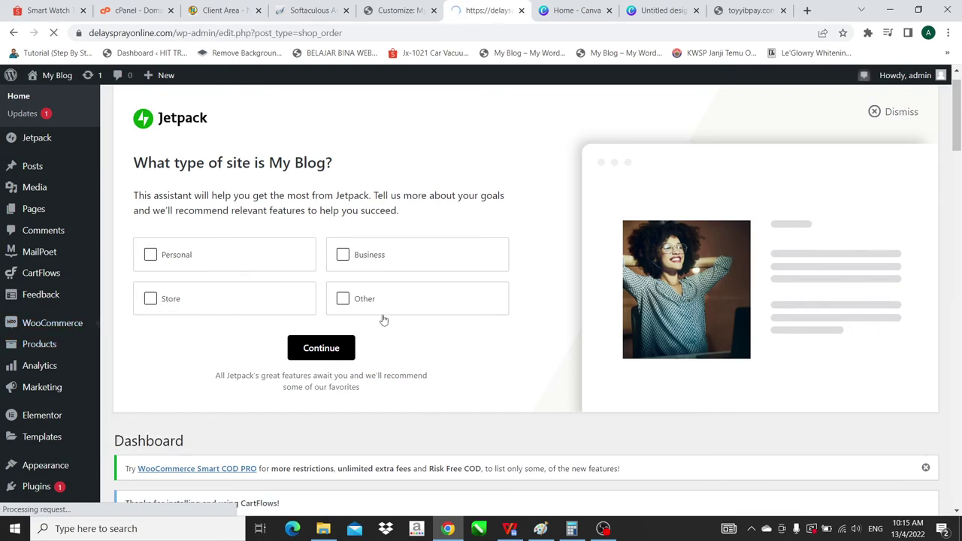
{"action": "scroll", "coordinate": [489, 335], "scroll_direction": "down", "scroll_amount": 3}
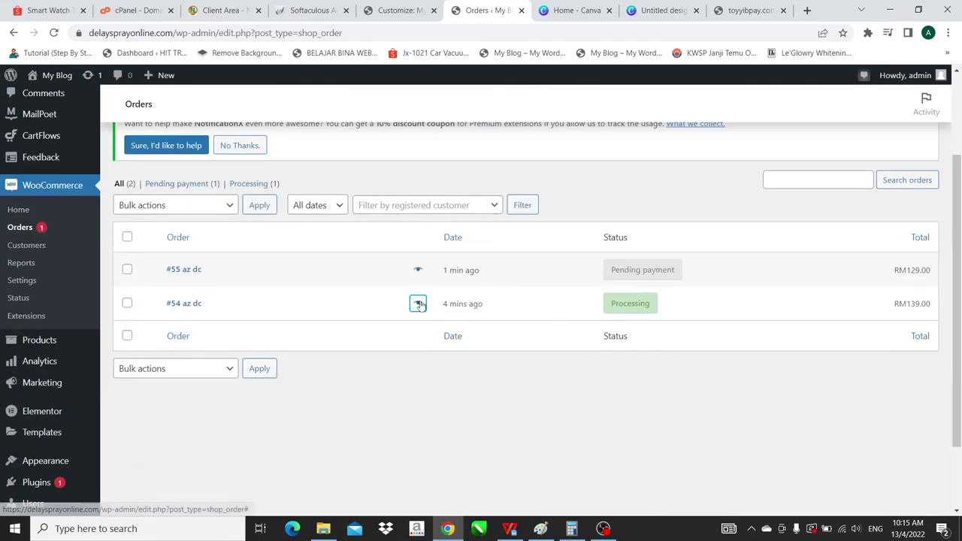
Preview the details of the Processing order, close the preview, and check the status notes of both the Processing and Pending payment orders
{"action": "mouse_move", "coordinate": [630, 316]}
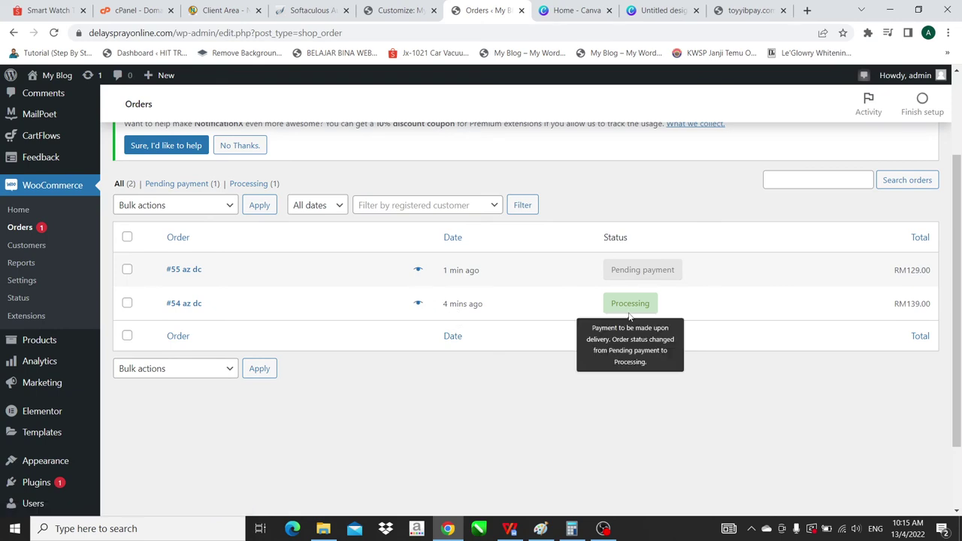
{"action": "left_click", "coordinate": [418, 305]}
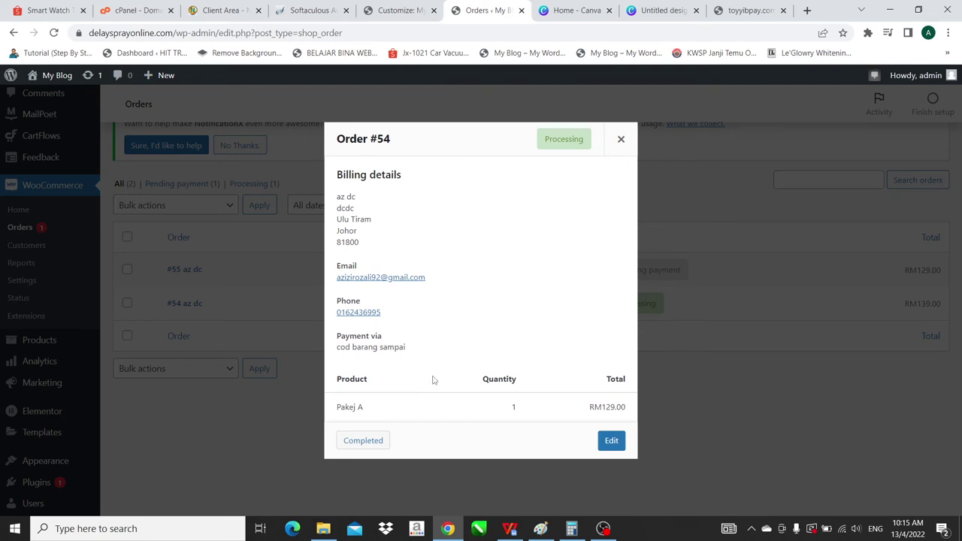
{"action": "left_click", "coordinate": [621, 139]}
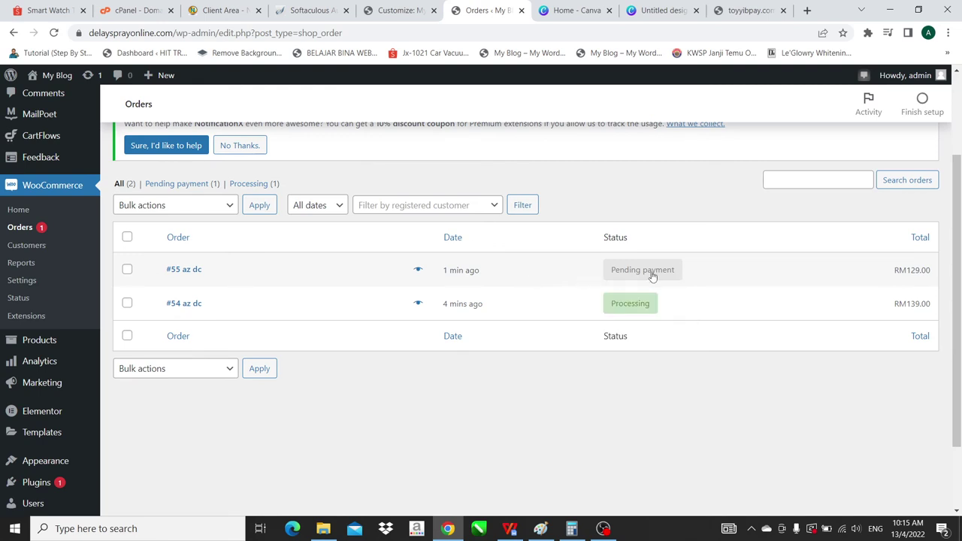
{"action": "mouse_move", "coordinate": [653, 276]}
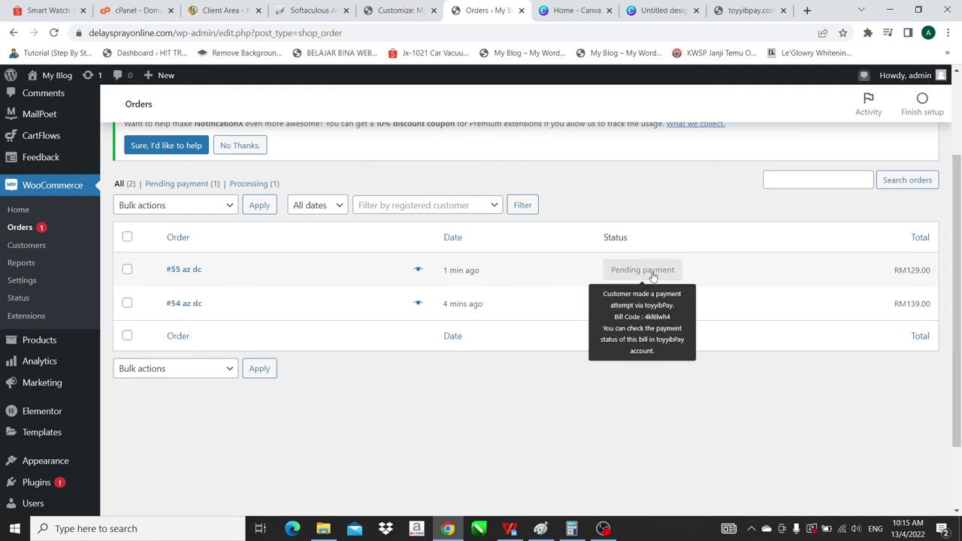
{"action": "mouse_move", "coordinate": [644, 305]}
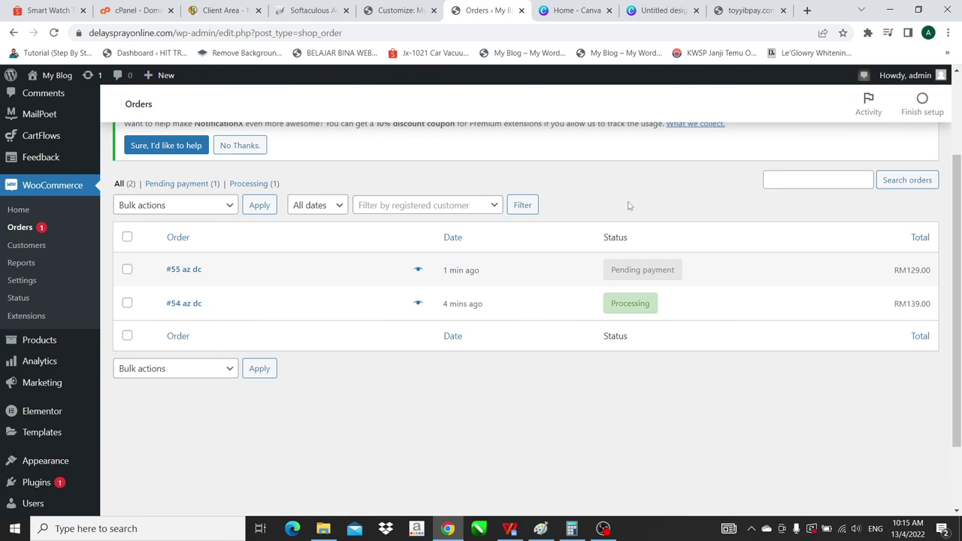
Open the live site from the dashboard in a new tab and look through its homepage down to the stock call-to-action
{"action": "scroll", "coordinate": [221, 248], "scroll_direction": "up", "scroll_amount": 2}
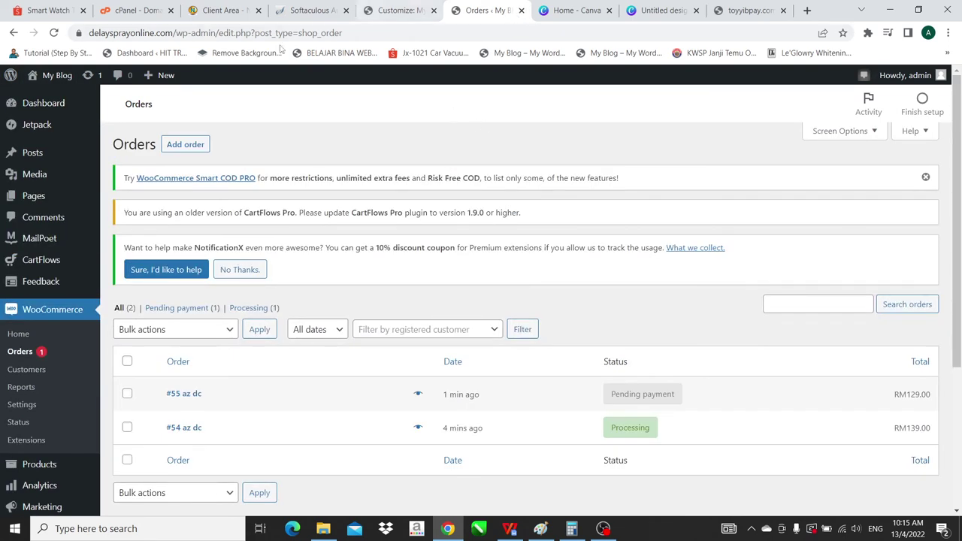
{"action": "mouse_move", "coordinate": [65, 76]}
{"action": "right_click", "coordinate": [47, 97]}
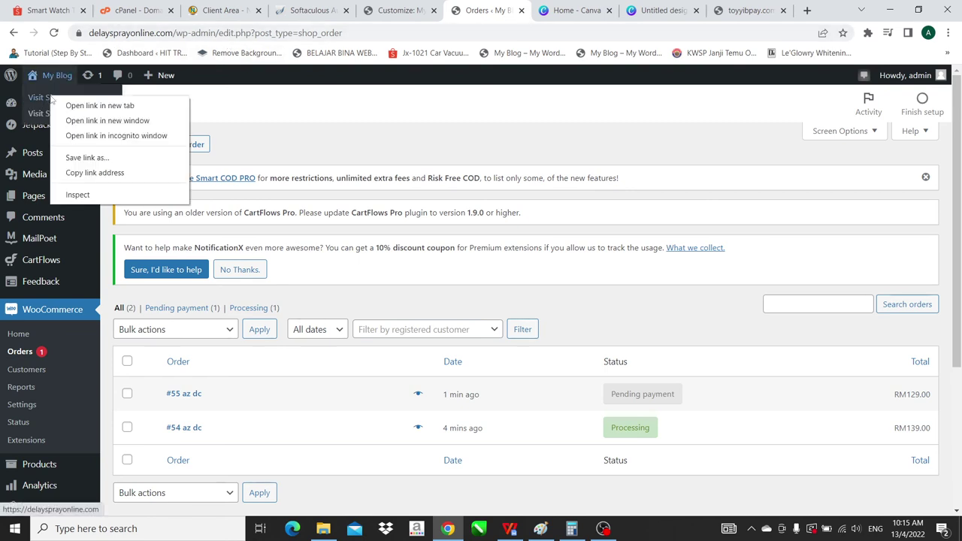
{"action": "left_click", "coordinate": [97, 105]}
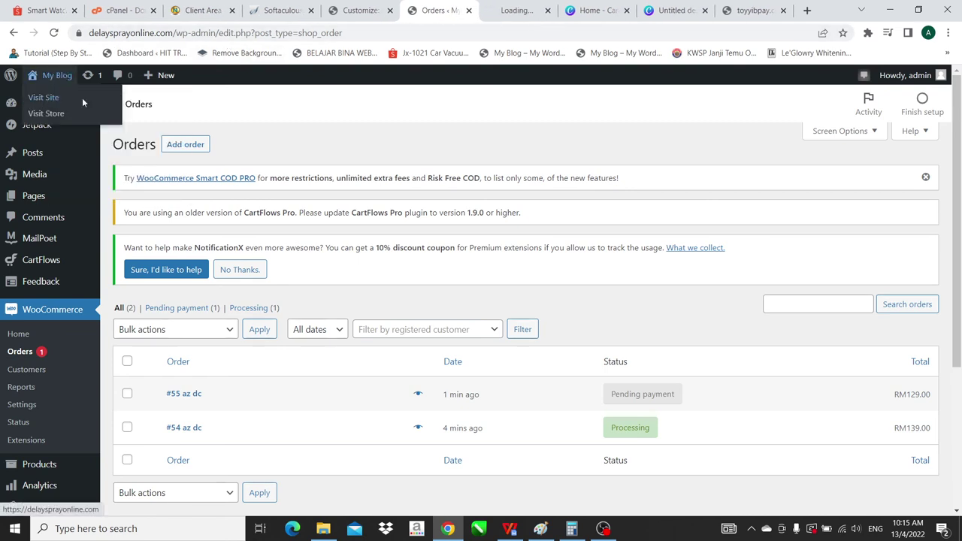
{"action": "left_click", "coordinate": [519, 9]}
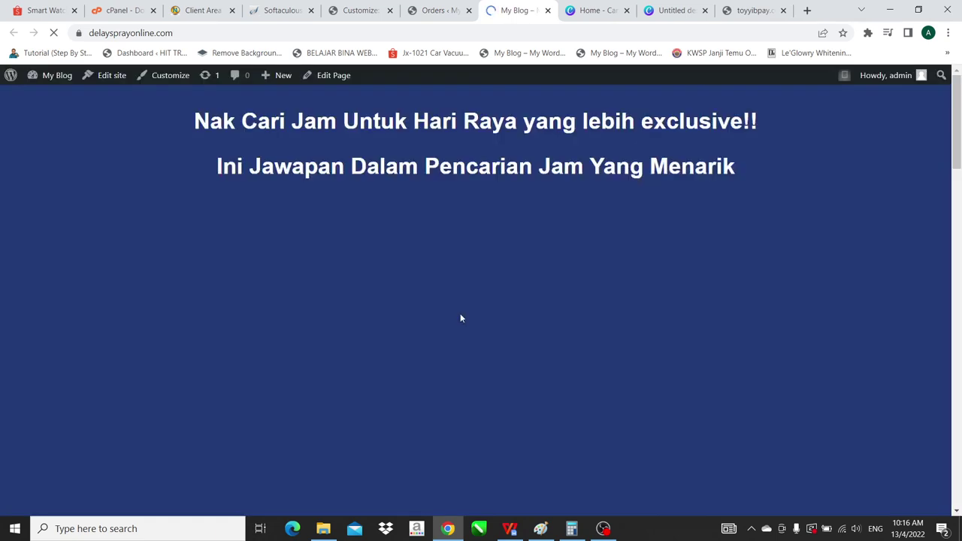
{"action": "scroll", "coordinate": [527, 251], "scroll_direction": "down", "scroll_amount": 6}
{"action": "scroll", "coordinate": [527, 250], "scroll_direction": "down", "scroll_amount": 12}
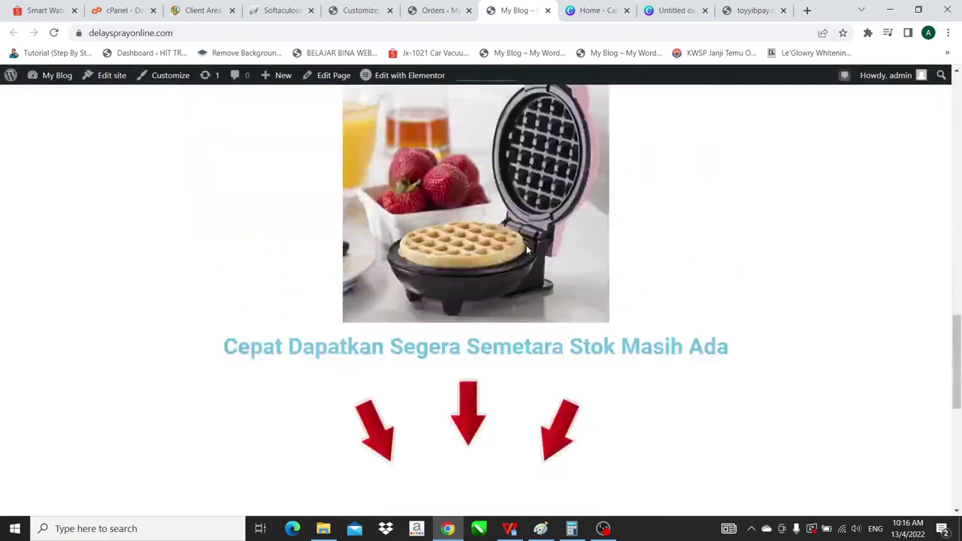